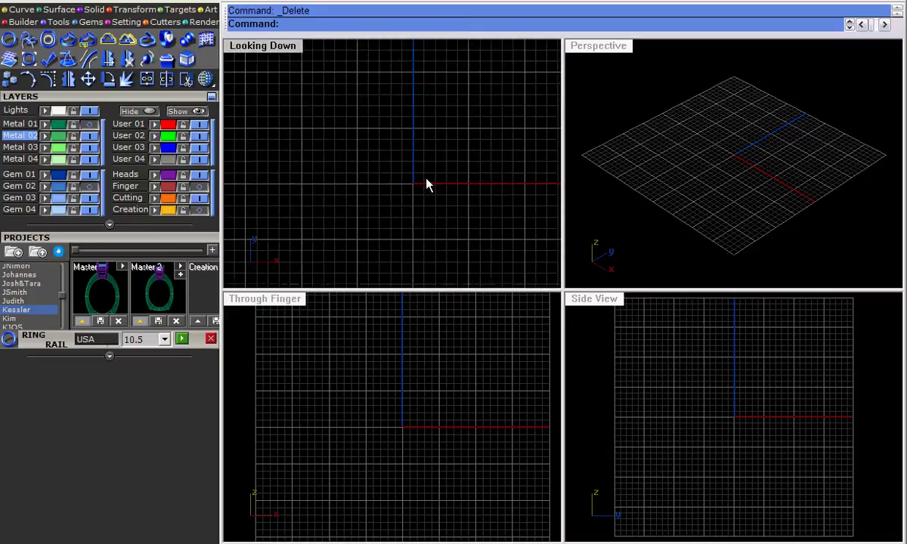
pyautogui.scroll(-6, 427, 179)
pyautogui.scroll(-2, 415, 183)
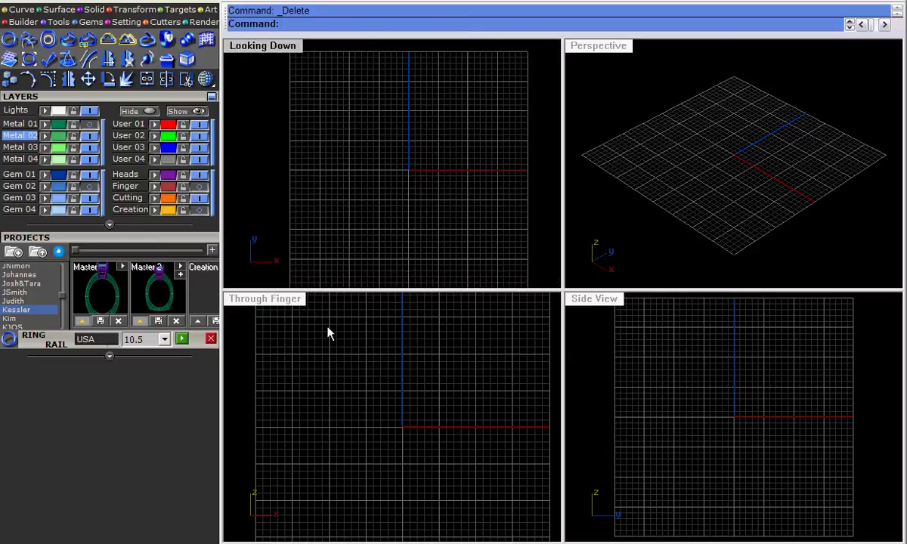
pyautogui.scroll(-4, 346, 381)
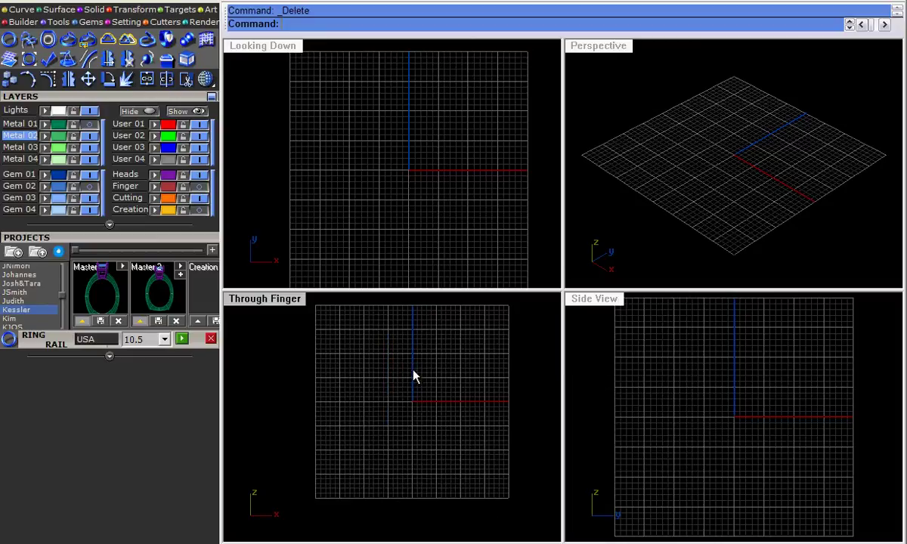
pyautogui.moveTo(675, 188); pyautogui.dragTo(688, 211, button='right')
pyautogui.scroll(2, 759, 157)
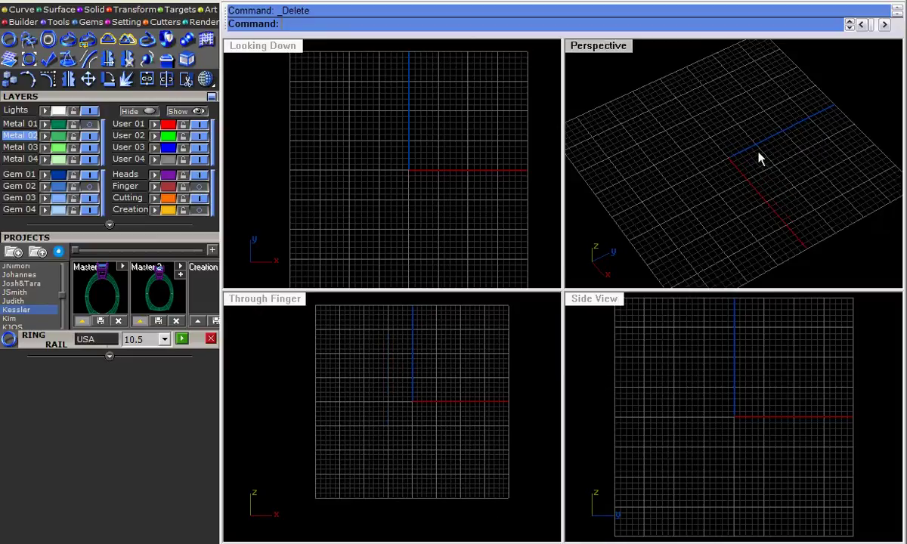
pyautogui.scroll(-4, 716, 374)
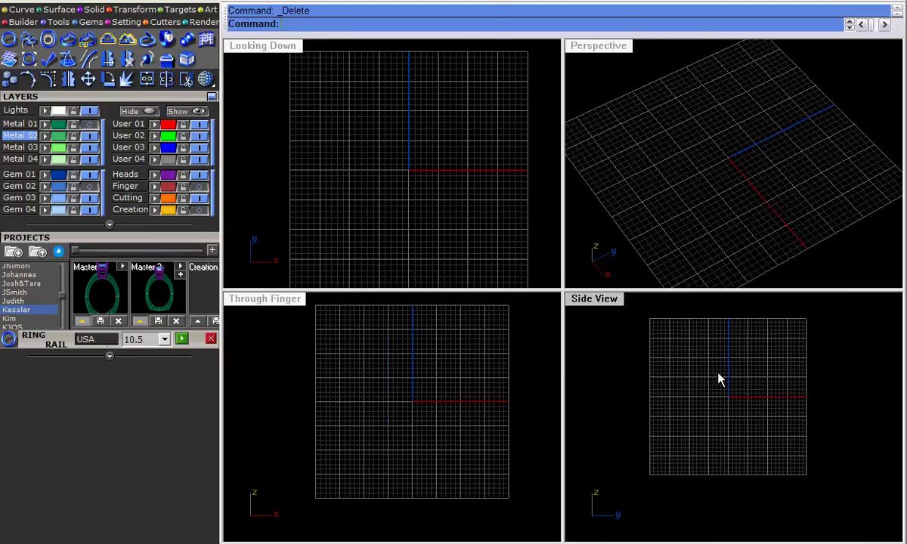
pyautogui.scroll(1, 714, 375)
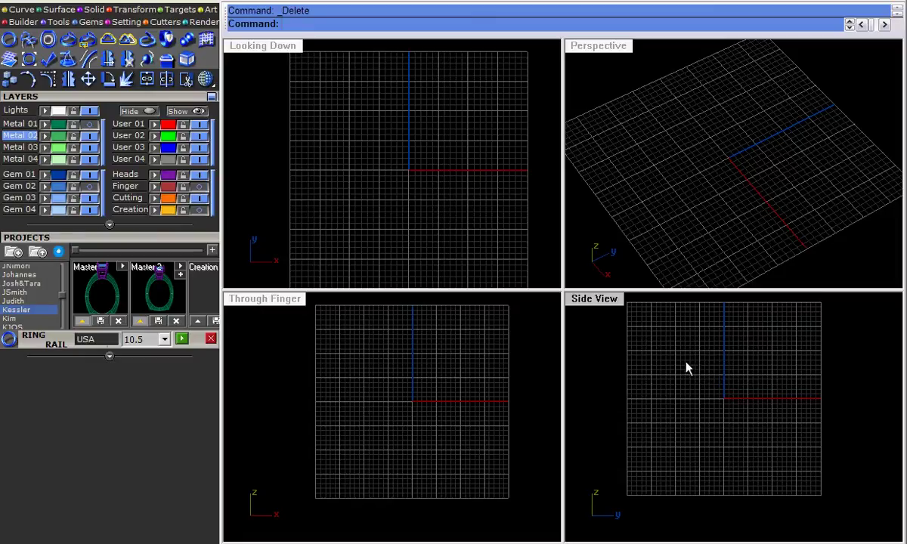
# Set the Ring Rail's USA finger size to 4.5.
pyautogui.click(164, 340)
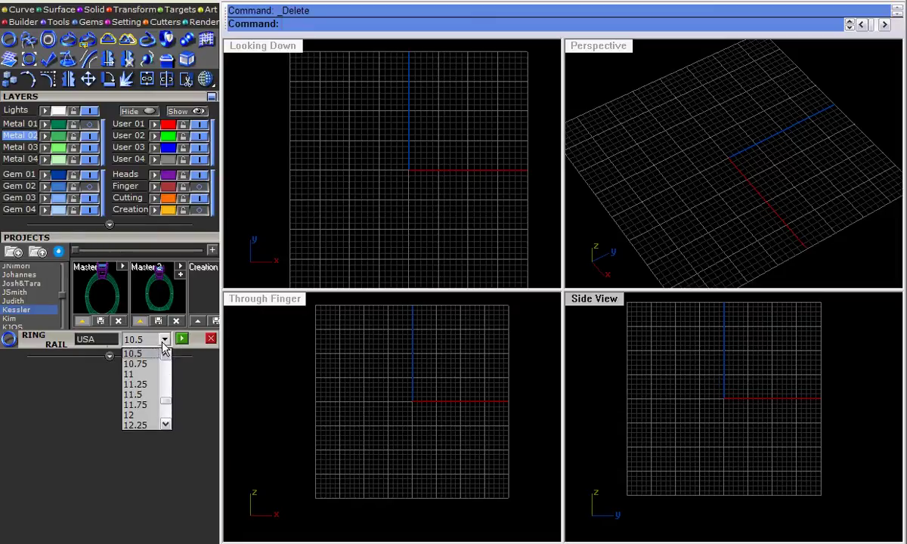
pyautogui.click(166, 355)
pyautogui.click(165, 355)
pyautogui.click(165, 355)
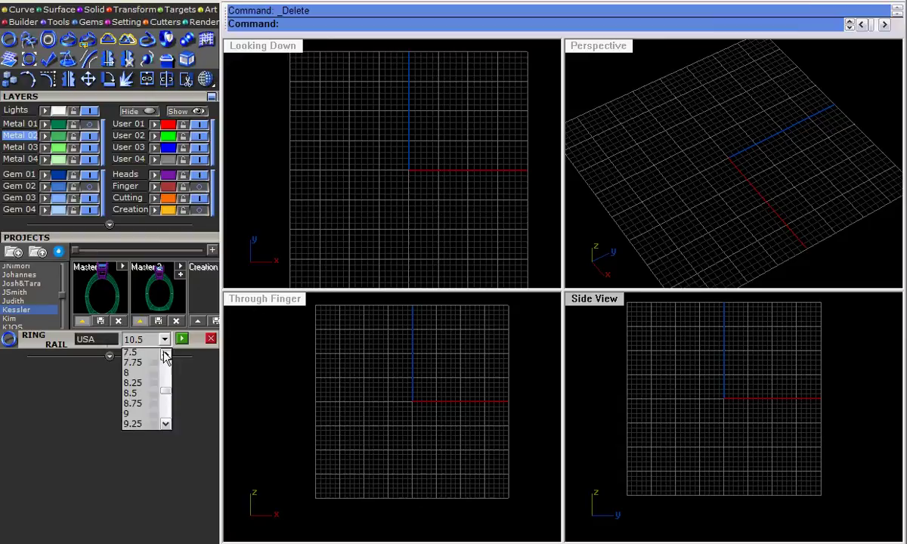
pyautogui.click(166, 355)
pyautogui.click(165, 355)
pyautogui.click(166, 355)
pyautogui.click(166, 355)
pyautogui.click(165, 355)
pyautogui.click(166, 355)
pyautogui.click(166, 355)
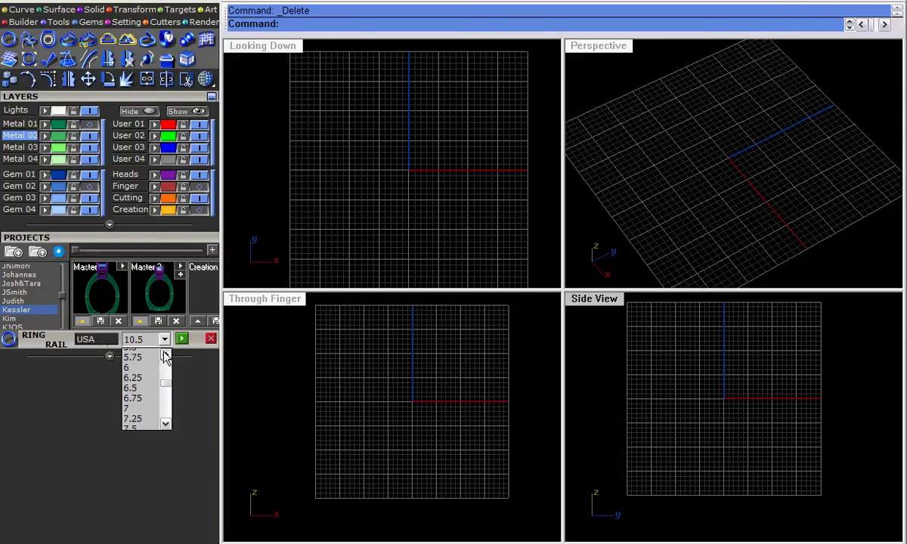
pyautogui.click(166, 355)
pyautogui.click(166, 355)
pyautogui.click(166, 355)
pyautogui.click(165, 355)
pyautogui.click(165, 355)
pyautogui.click(142, 356)
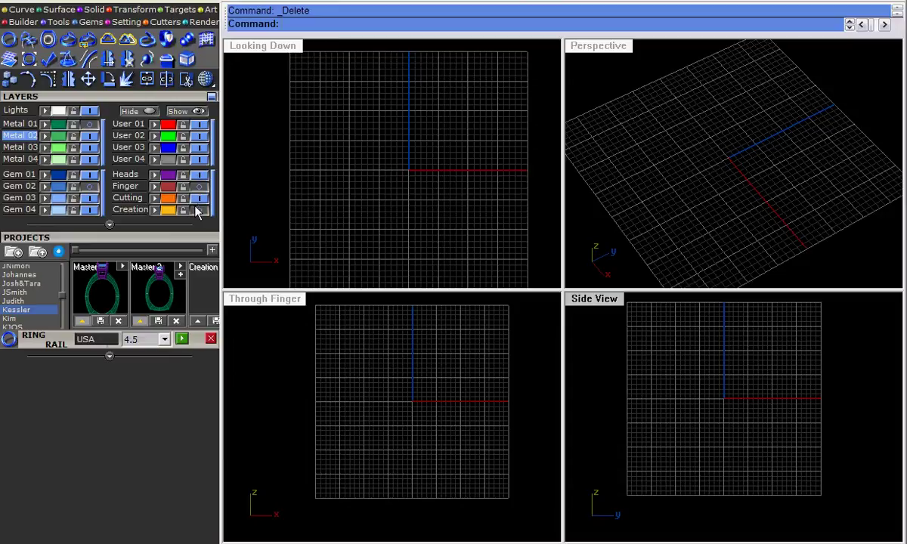
# Turn on the Finger layer to show the finger rail circle.
pyautogui.click(199, 186)
pyautogui.click(396, 392)
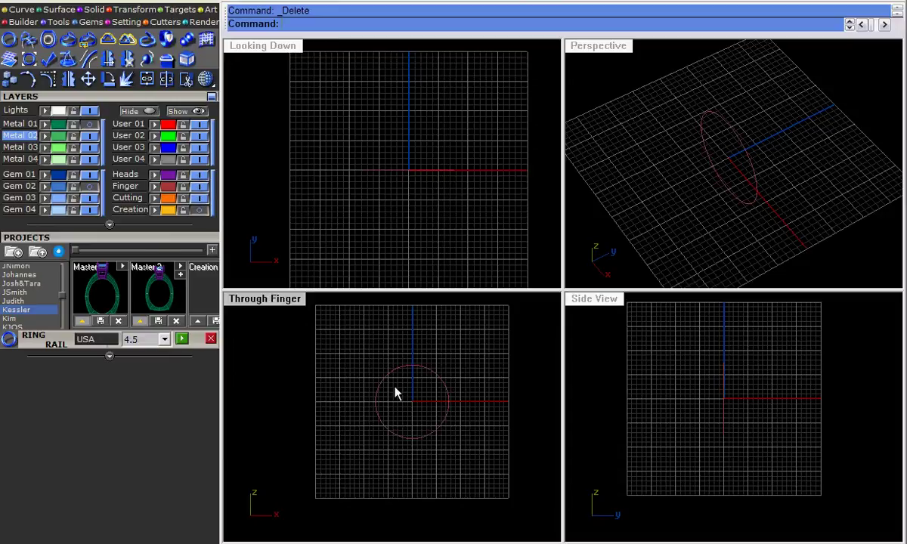
pyautogui.scroll(10, 394, 380)
pyautogui.scroll(-8, 391, 376)
pyautogui.moveTo(437, 405); pyautogui.dragTo(412, 394, button='right')
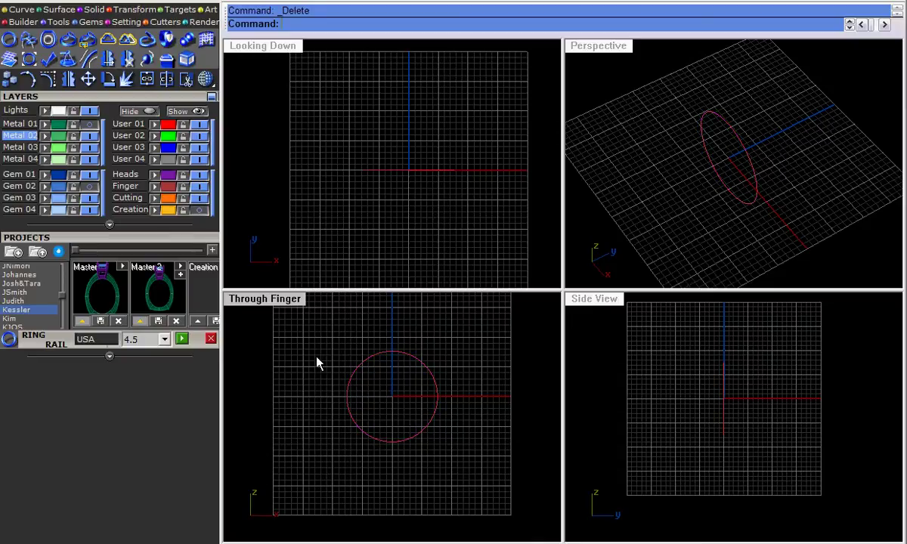
# Turn on the Creation layer with the profile curves and the Metal 01 layer with the outer rail.
pyautogui.click(198, 209)
pyautogui.moveTo(563, 231); pyautogui.dragTo(794, 132, button='right')
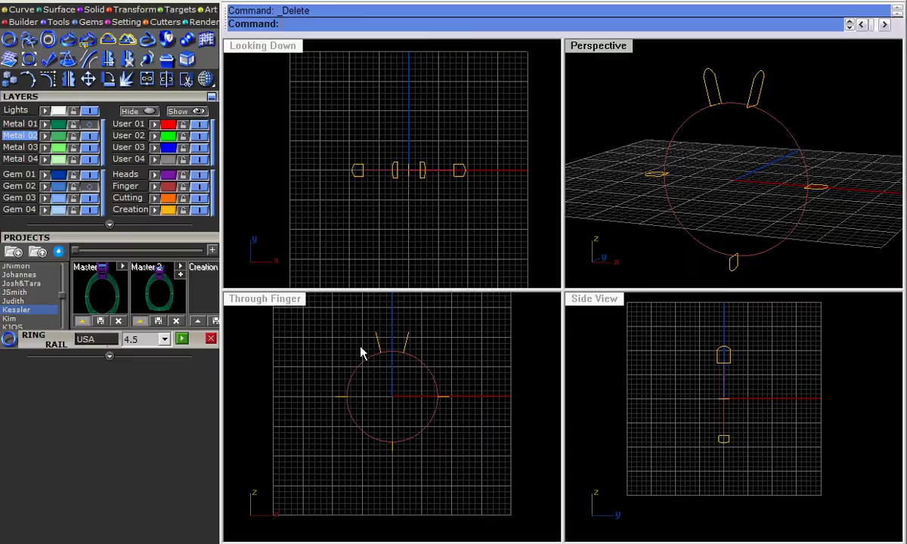
pyautogui.moveTo(360, 350); pyautogui.dragTo(355, 363, button='right')
pyautogui.scroll(3, 431, 366)
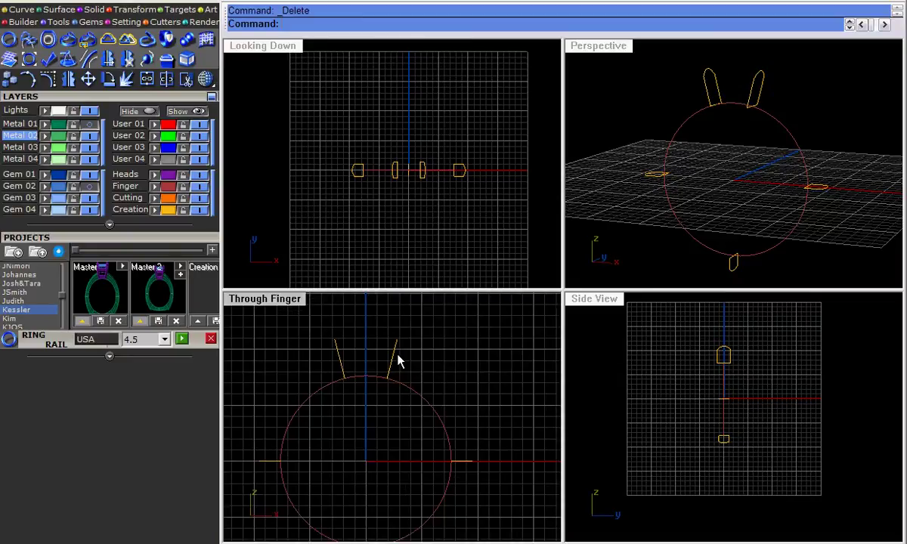
pyautogui.scroll(-3, 439, 389)
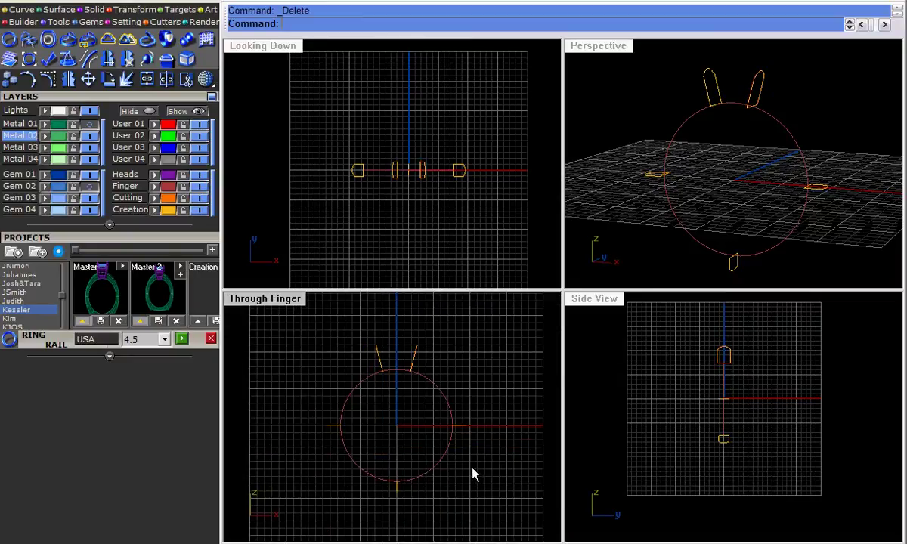
pyautogui.moveTo(663, 350); pyautogui.dragTo(712, 350, button='right')
pyautogui.moveTo(746, 176); pyautogui.dragTo(727, 96, button='right')
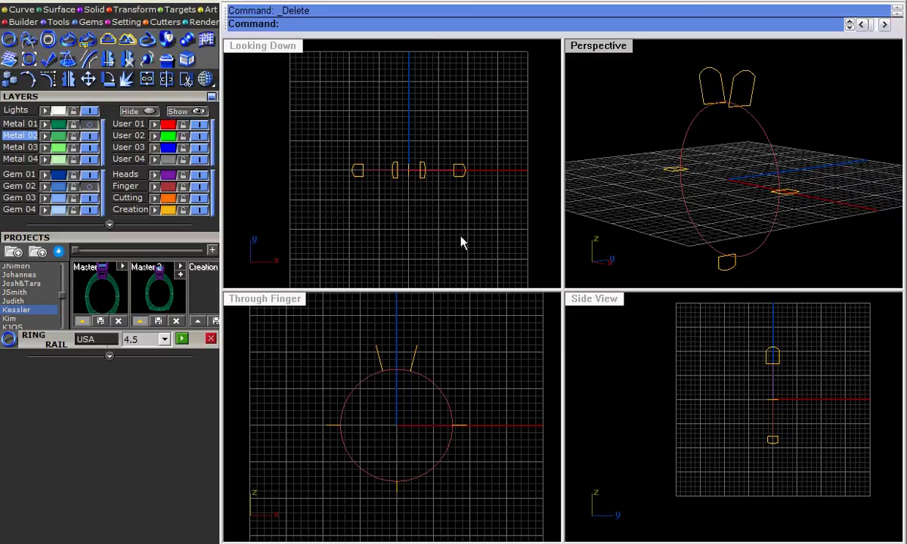
pyautogui.click(88, 124)
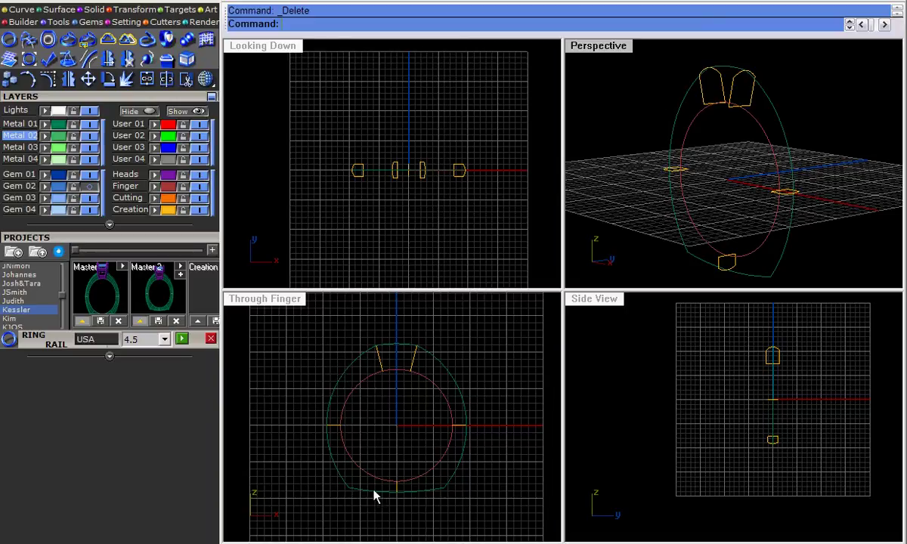
pyautogui.moveTo(389, 422); pyautogui.dragTo(384, 429, button='right')
pyautogui.moveTo(440, 371); pyautogui.dragTo(461, 437)
pyautogui.hotkey('ctrl', 'z')
pyautogui.click(489, 380)
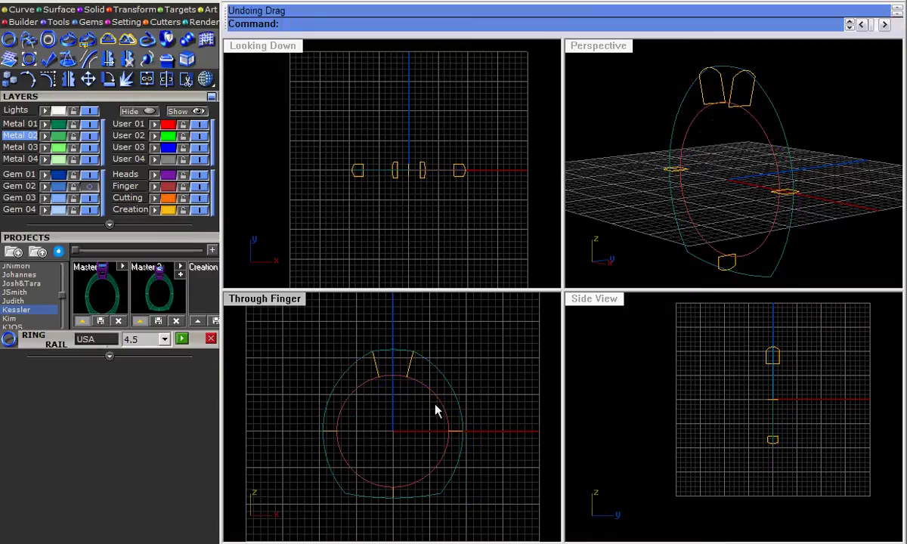
# Create a closed Sweep 2 History band along the finger and outer rails, using the right top, bottom and left top profiles.
pyautogui.rightClick(390, 412)
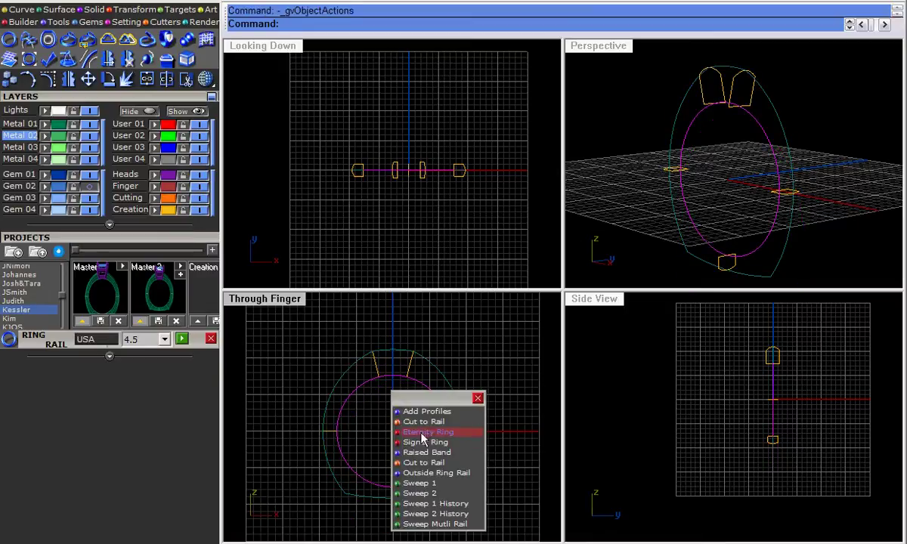
pyautogui.click(432, 514)
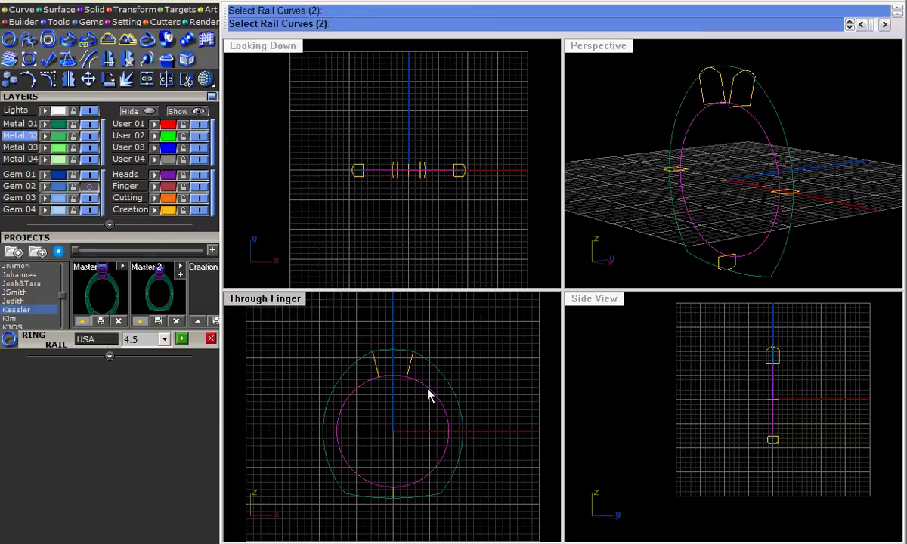
pyautogui.click(442, 375)
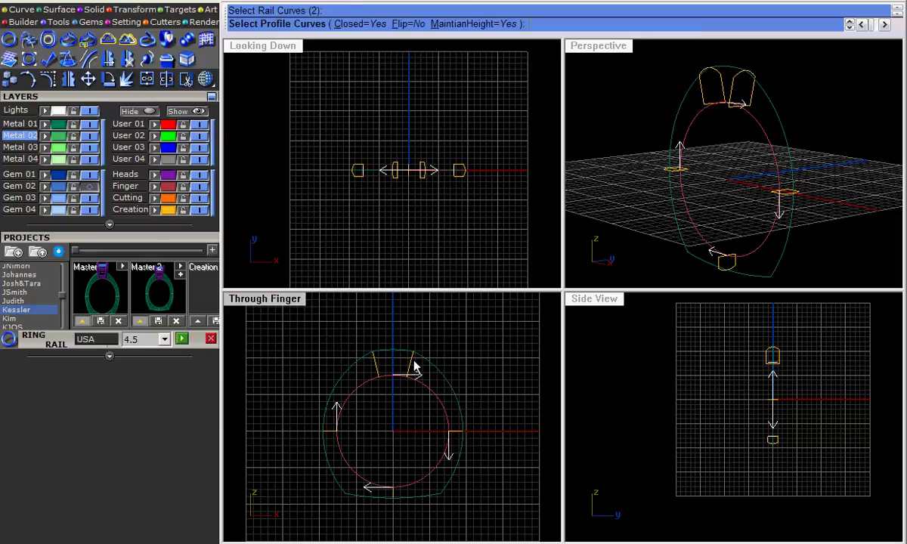
pyautogui.click(414, 366)
pyautogui.click(397, 503)
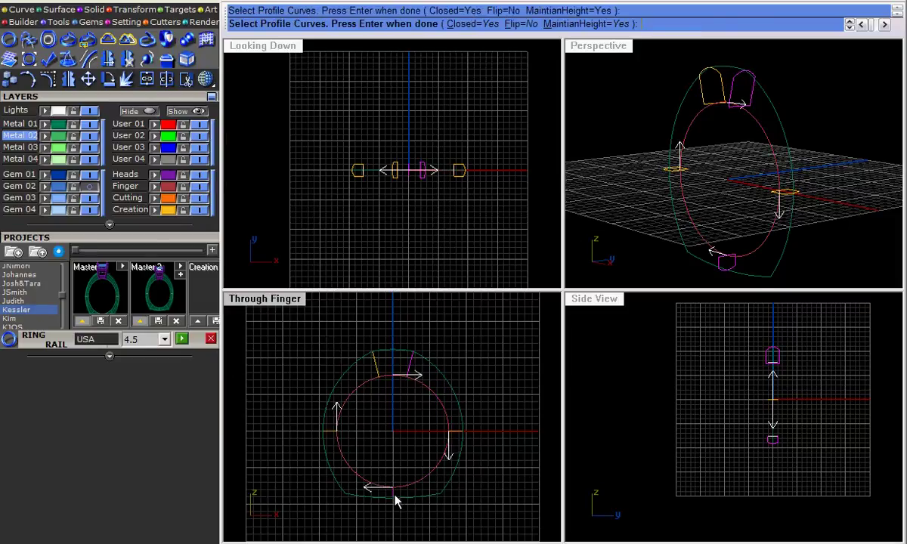
pyautogui.click(369, 365)
pyautogui.press('Return')
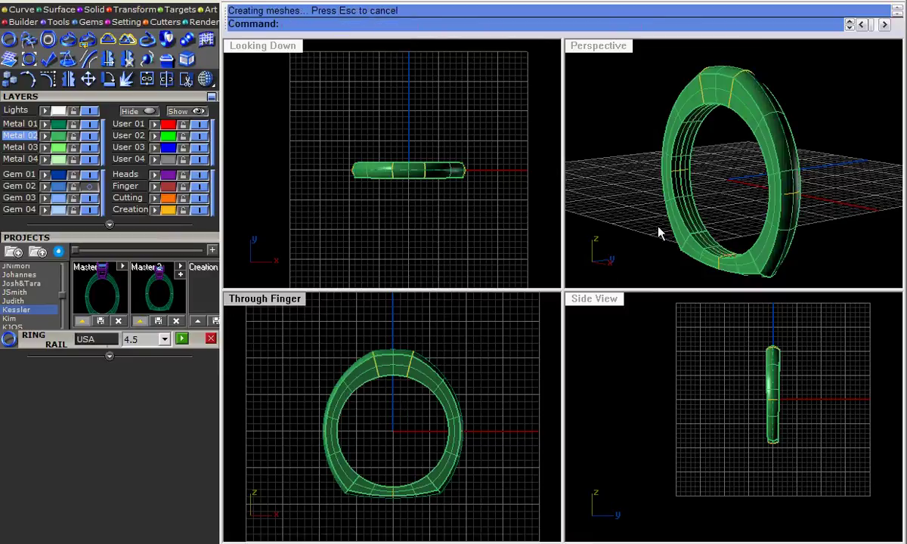
# Delete the closed swept band, keeping its rails and profile curves.
pyautogui.moveTo(658, 233); pyautogui.dragTo(785, 221, button='right')
pyautogui.click(427, 380)
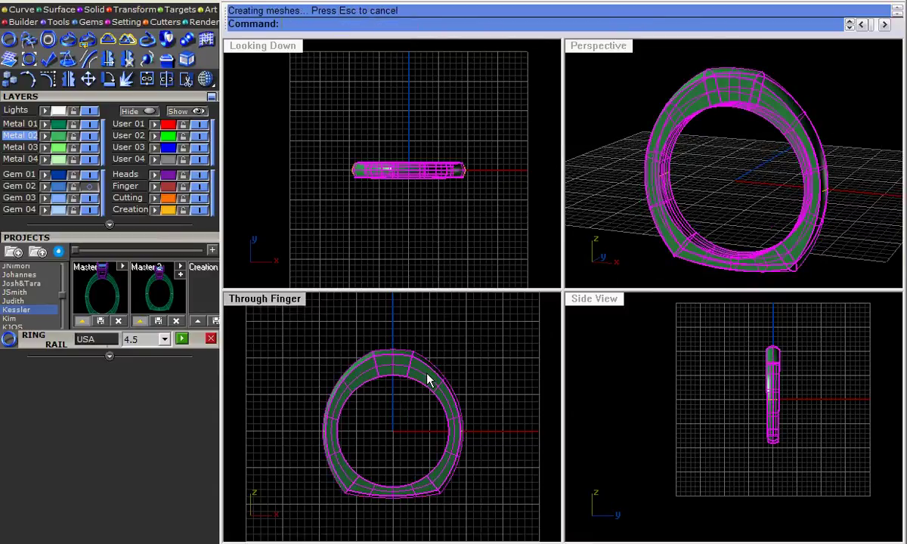
pyautogui.press('Delete')
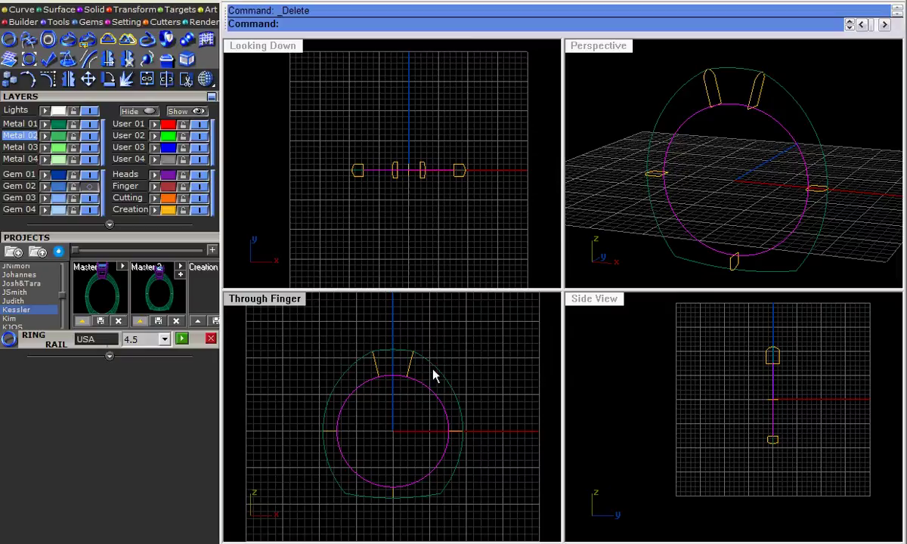
# Repeat the two-rail history sweep along the finger and outer rails with Closed set to No, using the two top profiles and the bottom profile.
pyautogui.rightClick(434, 369)
pyautogui.click(421, 386)
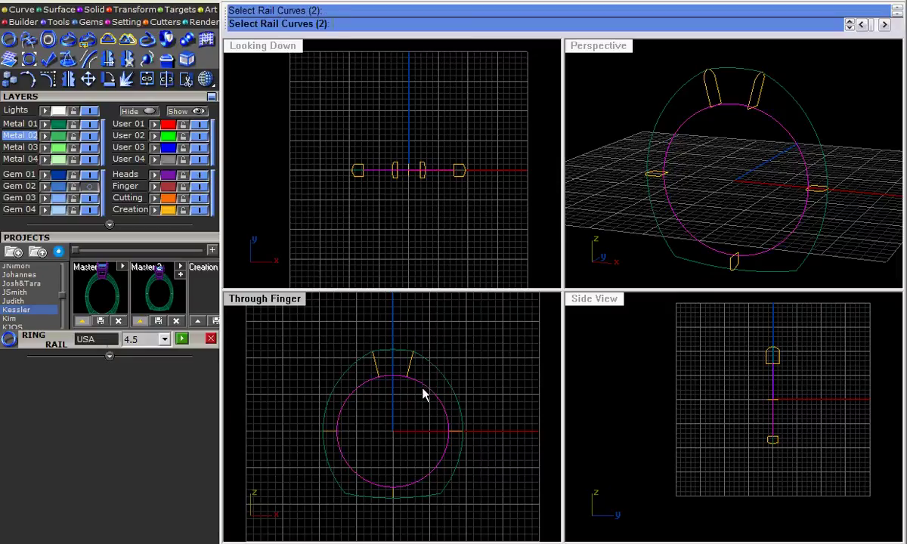
pyautogui.click(443, 377)
pyautogui.click(349, 24)
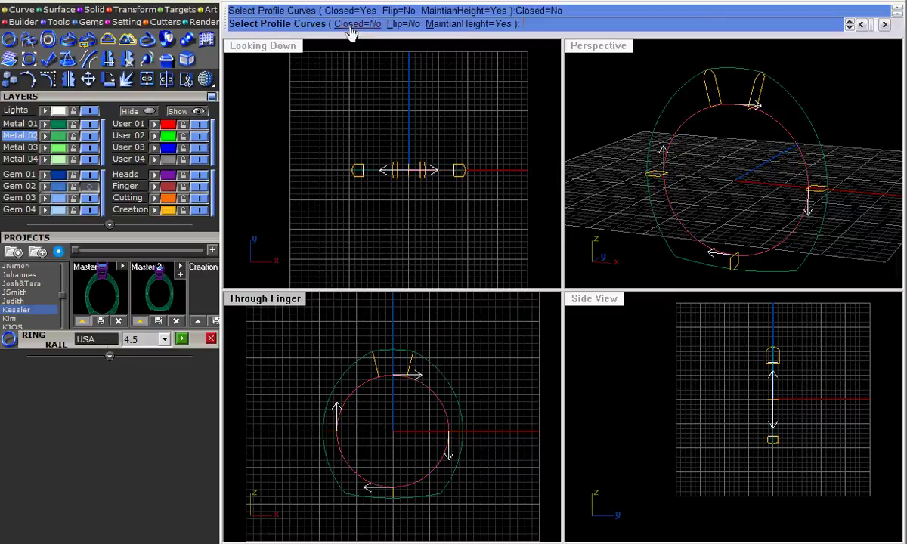
pyautogui.click(409, 372)
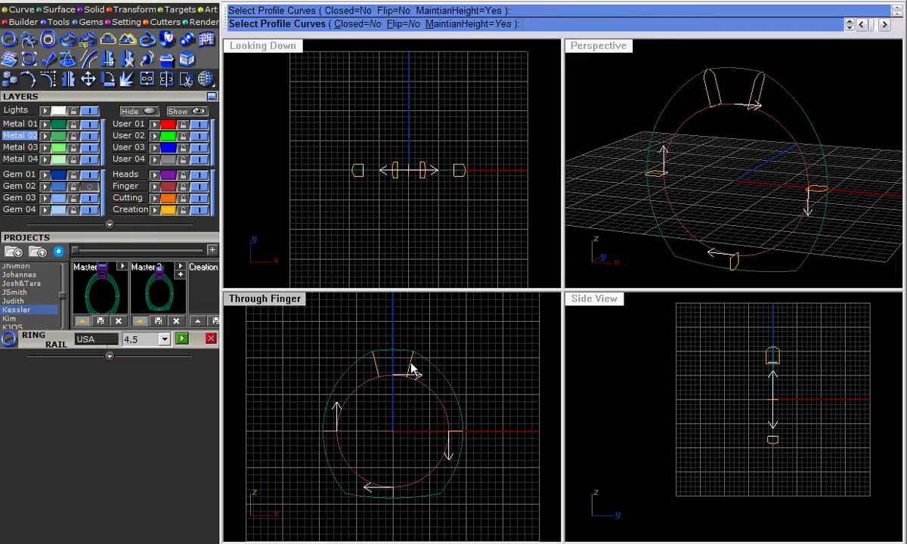
pyautogui.click(377, 369)
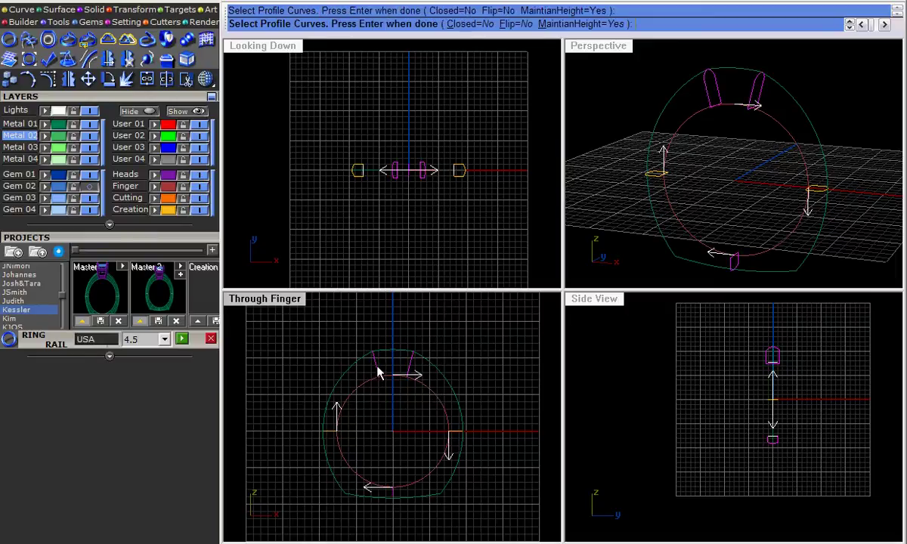
pyautogui.rightClick(386, 408)
# Try widening the mirrored top profiles of the open band to about 4.95 mm with Profile Placer, and undo the change.
pyautogui.moveTo(689, 228); pyautogui.dragTo(659, 206, button='right')
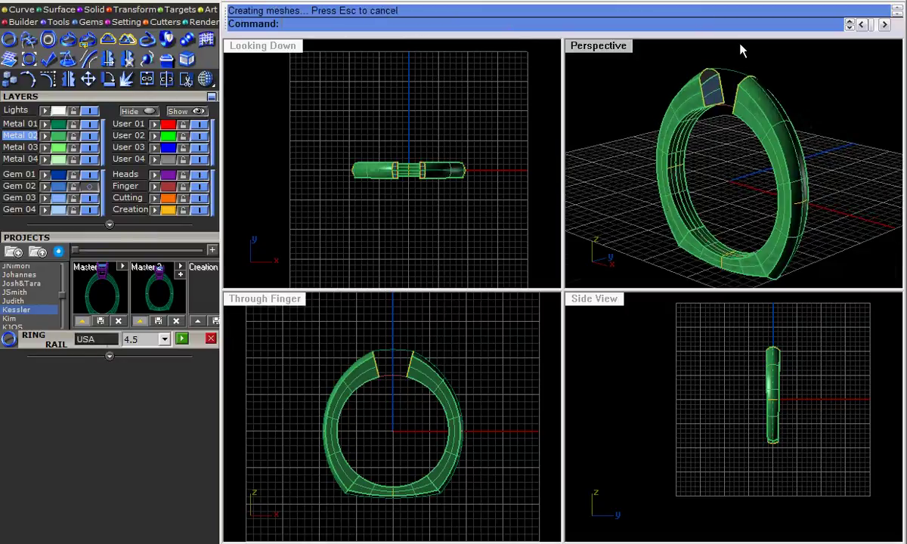
pyautogui.scroll(5, 713, 138)
pyautogui.click(696, 153)
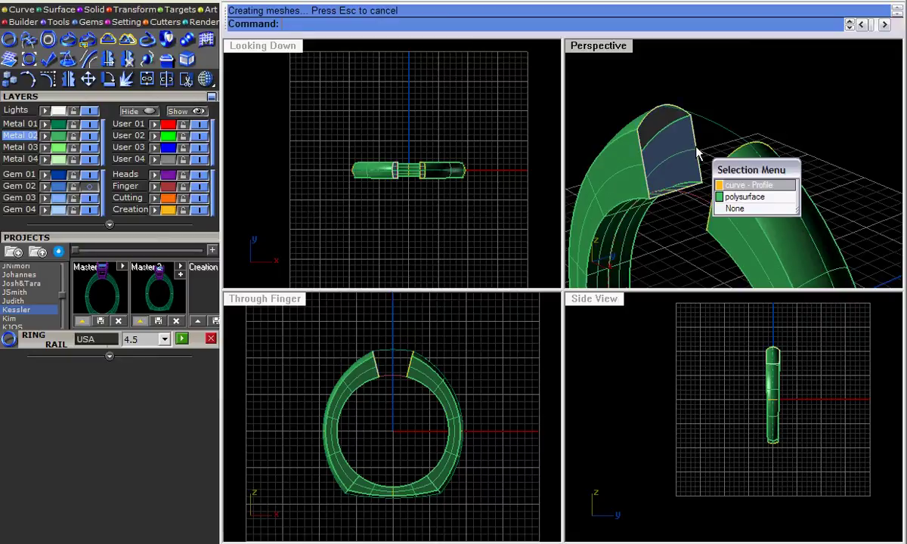
pyautogui.click(726, 185)
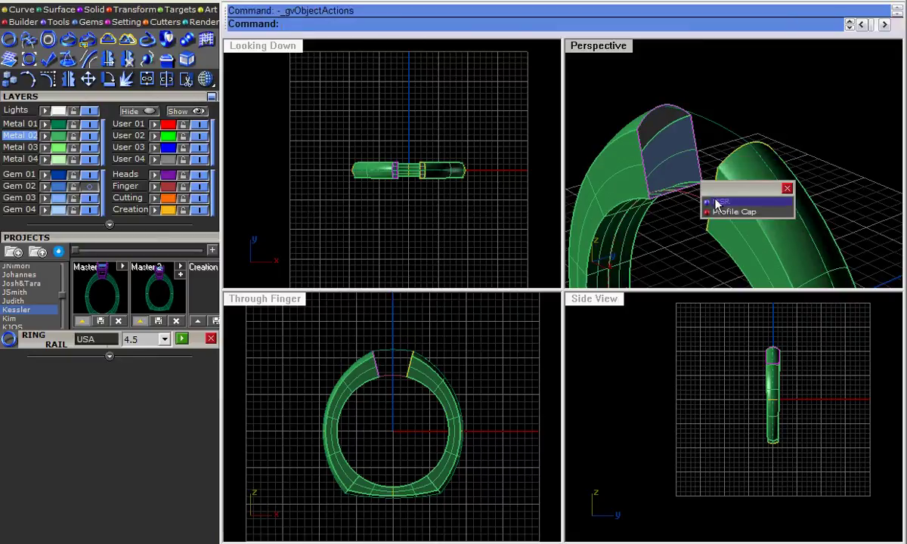
pyautogui.click(726, 212)
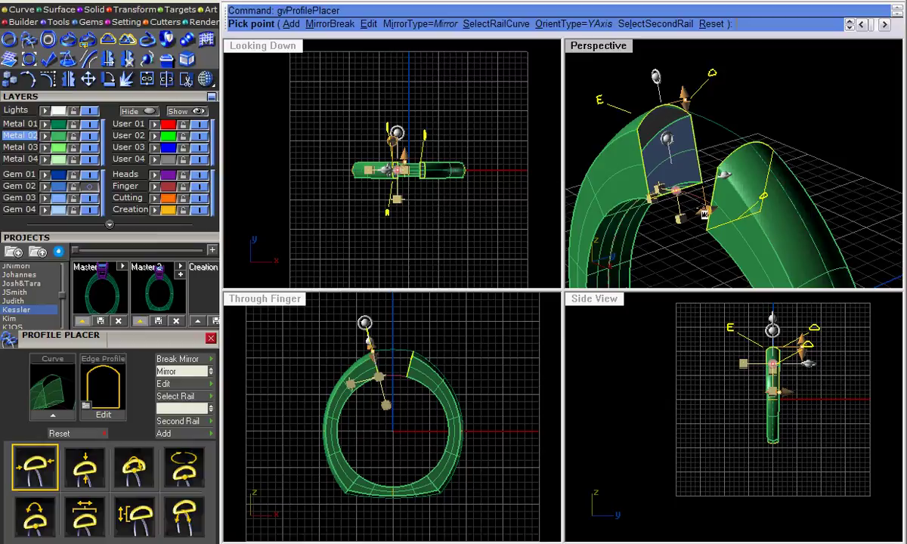
pyautogui.moveTo(668, 198); pyautogui.dragTo(728, 204)
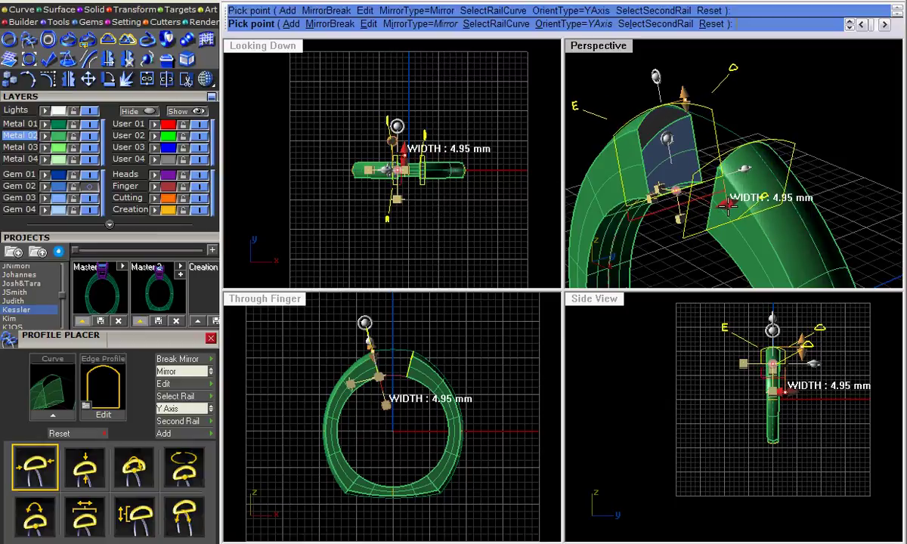
pyautogui.rightClick(685, 183)
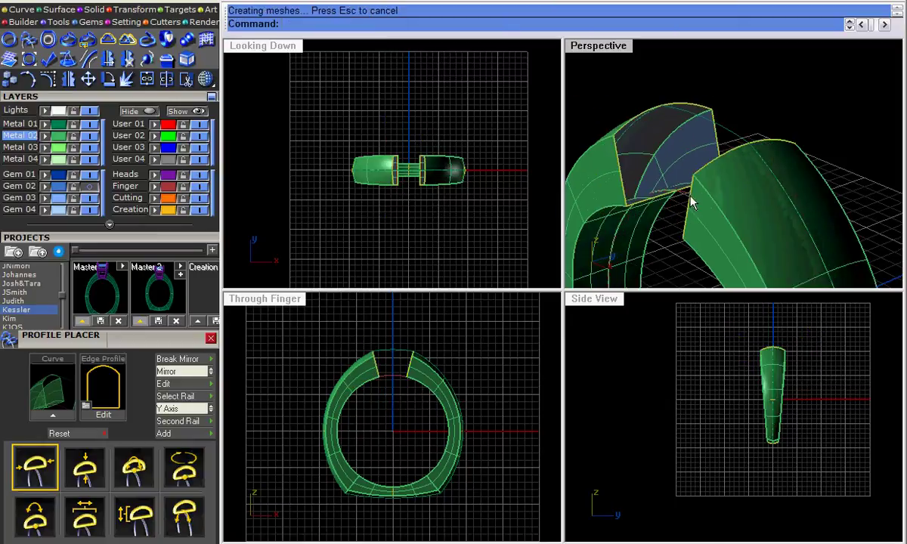
pyautogui.hotkey('ctrl', 'z')
pyautogui.scroll(-6, 698, 188)
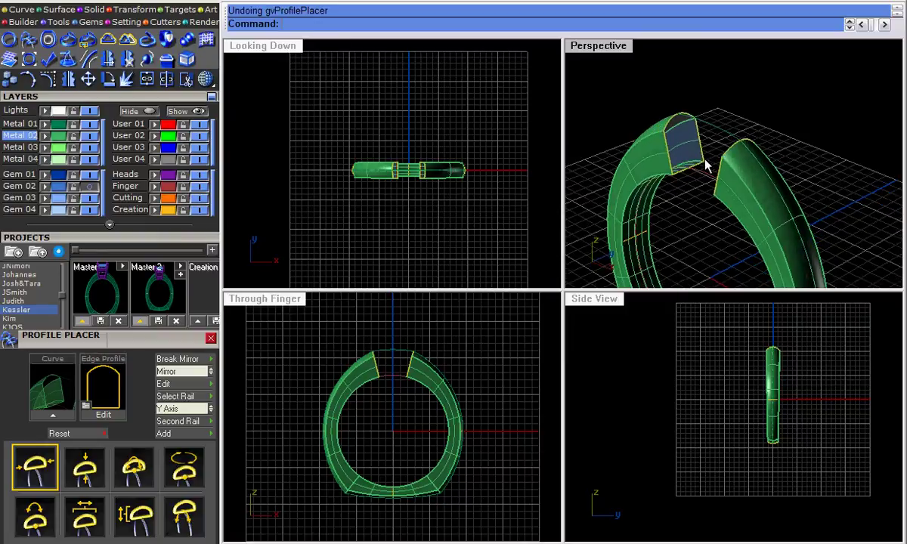
# Show the Gem 02 layer and create a four-prong, two-rail head around the square gem with Head Builder.
pyautogui.moveTo(698, 139); pyautogui.dragTo(744, 150, button='right')
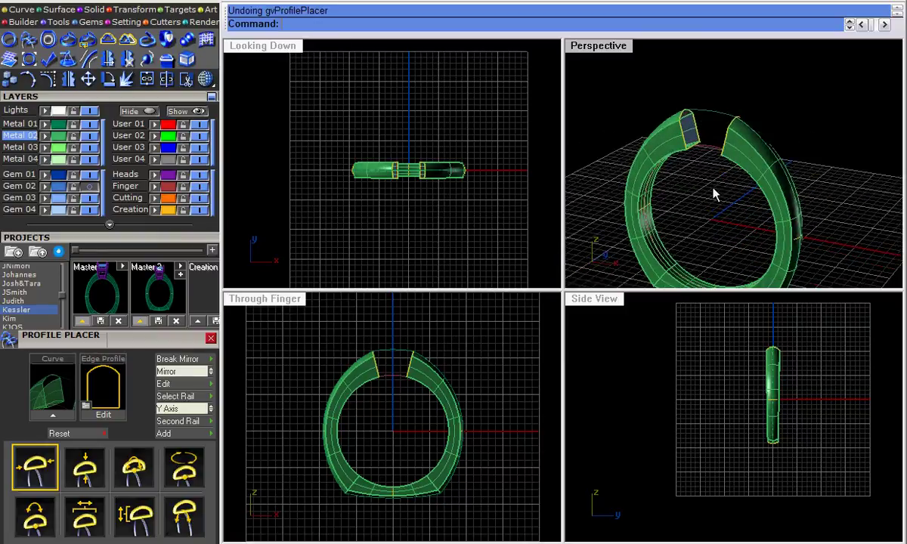
pyautogui.moveTo(714, 194); pyautogui.dragTo(724, 222, button='right')
pyautogui.moveTo(437, 383); pyautogui.dragTo(423, 397, button='right')
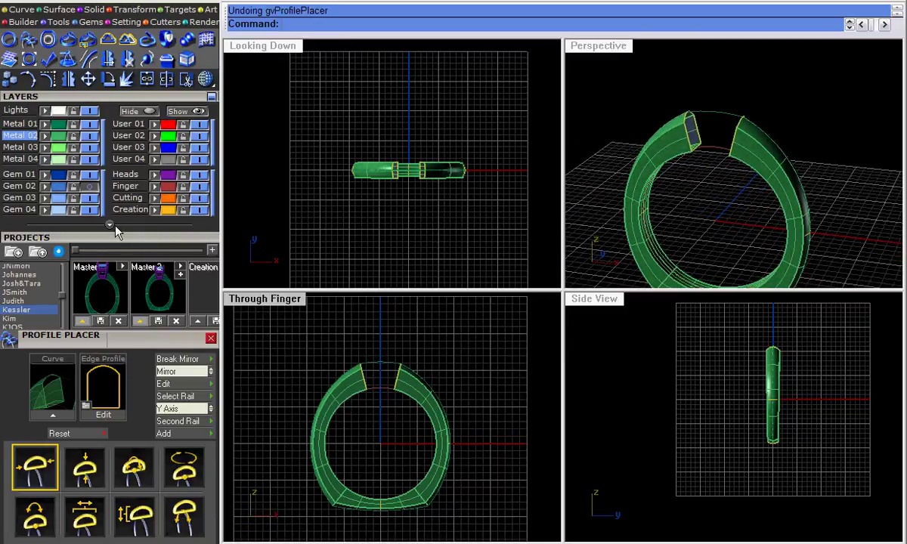
pyautogui.click(89, 188)
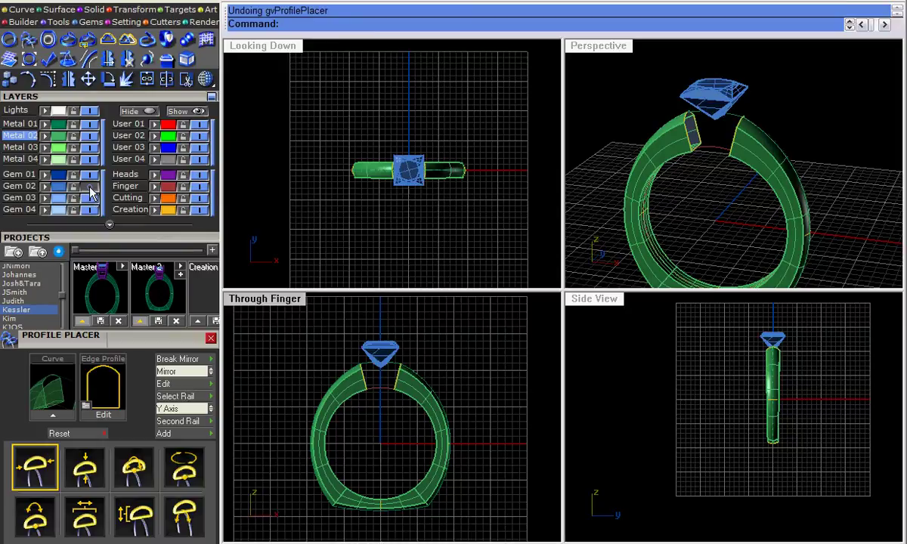
pyautogui.scroll(3, 376, 349)
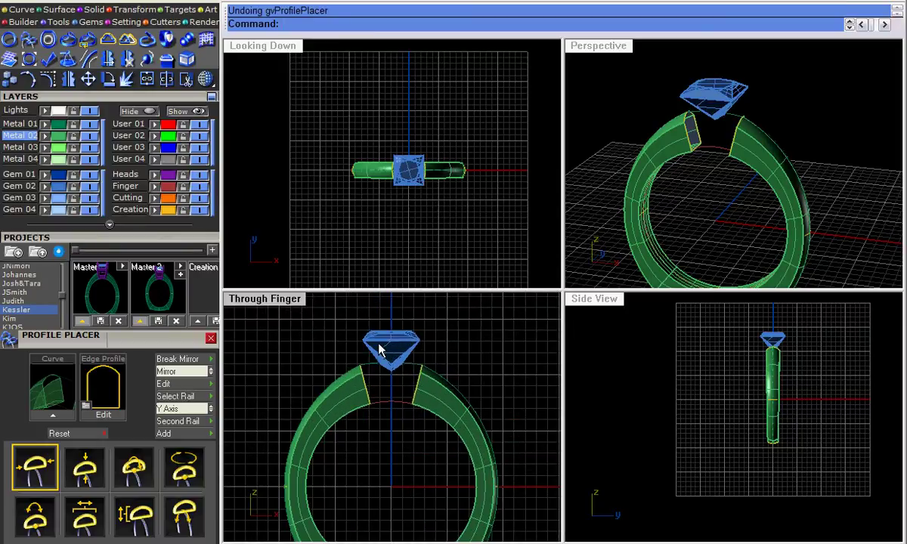
pyautogui.click(401, 343)
pyautogui.middleClick(446, 350)
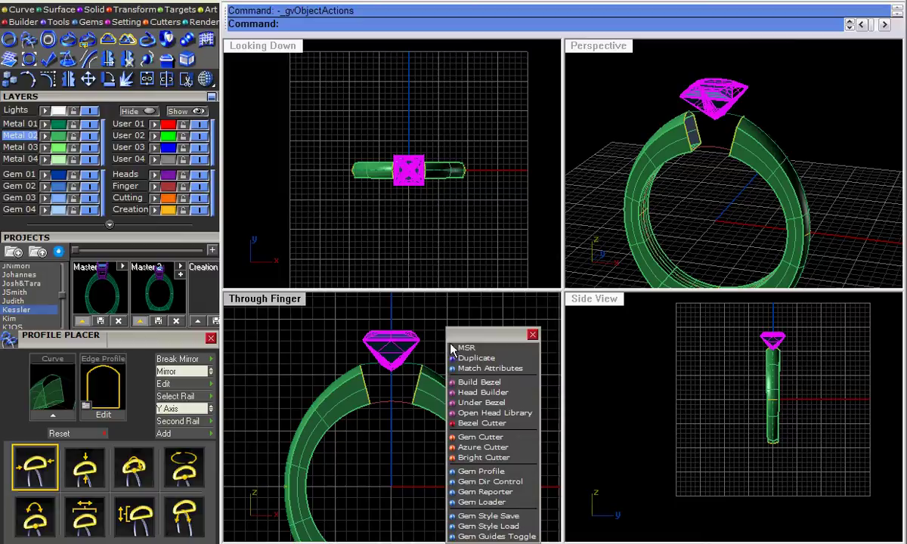
pyautogui.click(488, 393)
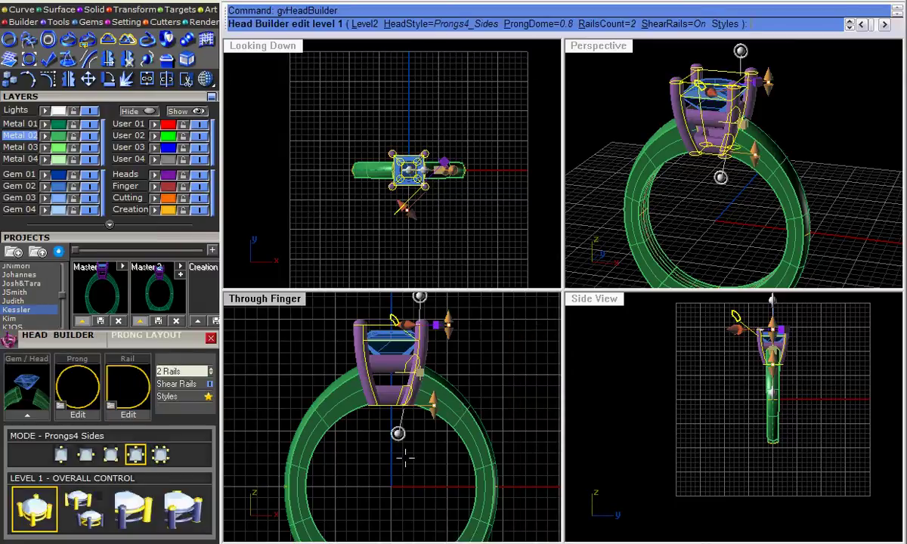
# Adjust the head angle in the overall controls and lower the prongs' height above the girdle.
pyautogui.moveTo(405, 455); pyautogui.dragTo(410, 483, button='right')
pyautogui.moveTo(406, 391); pyautogui.dragTo(411, 381, button='right')
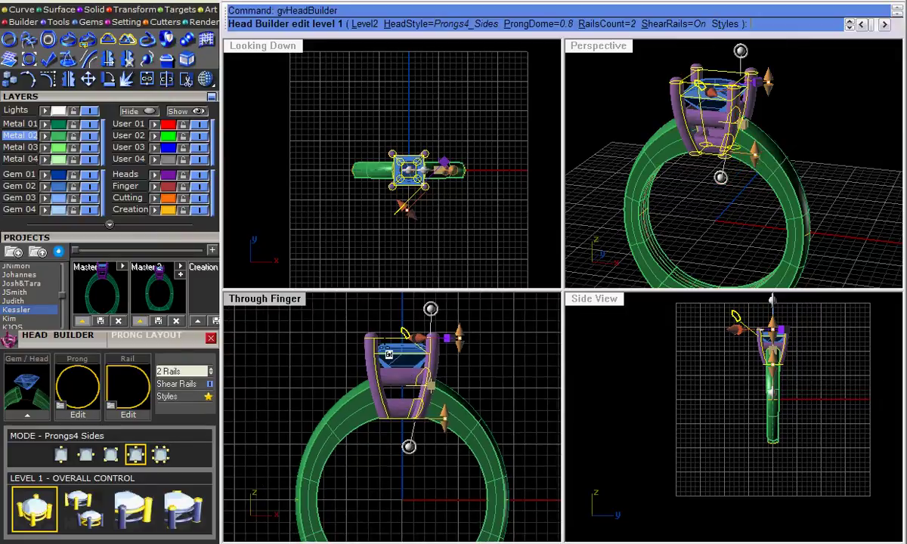
pyautogui.moveTo(408, 446); pyautogui.dragTo(406, 462)
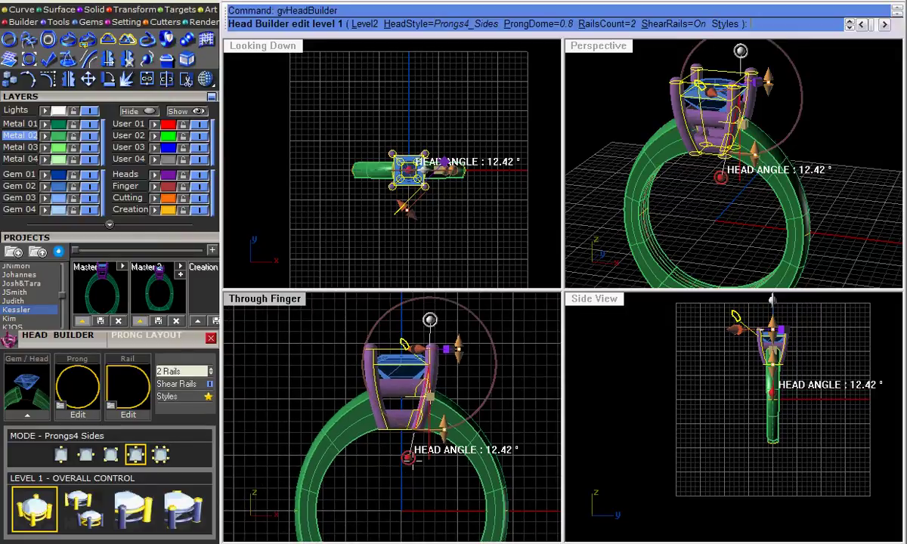
pyautogui.scroll(2, 411, 461)
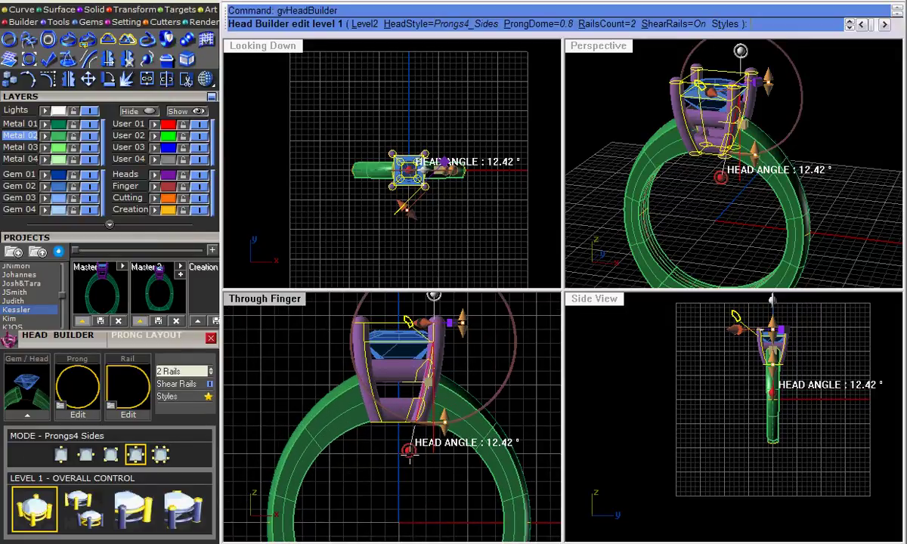
pyautogui.moveTo(408, 452); pyautogui.dragTo(398, 450)
pyautogui.moveTo(462, 321)
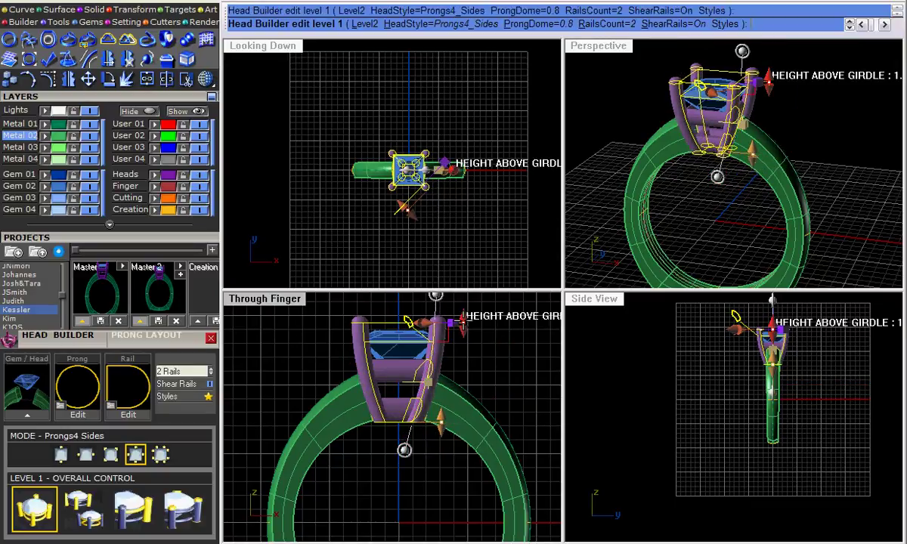
pyautogui.moveTo(461, 321); pyautogui.dragTo(463, 337)
pyautogui.moveTo(314, 384); pyautogui.dragTo(334, 344, button='right')
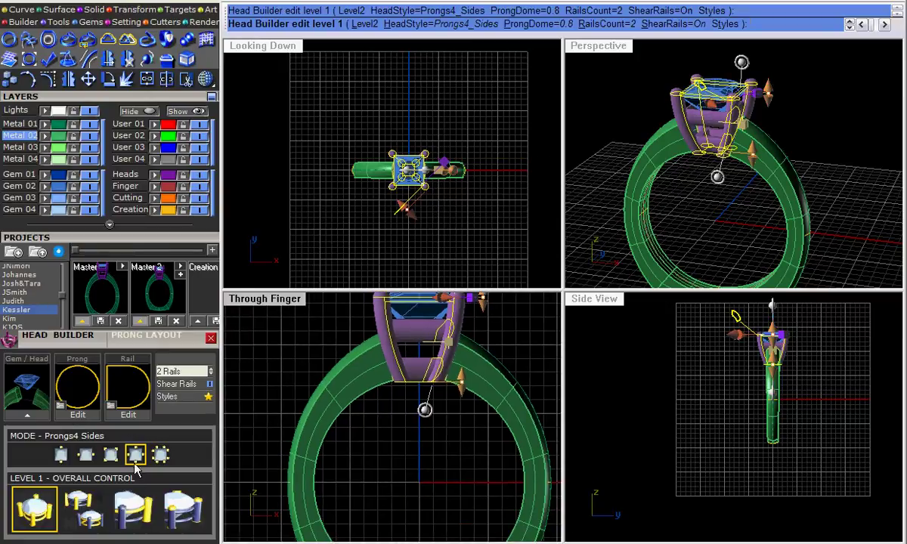
# Set the upper rail's Y size to about 1.36 mm with the Level 3 controls and finish the head.
pyautogui.click(141, 513)
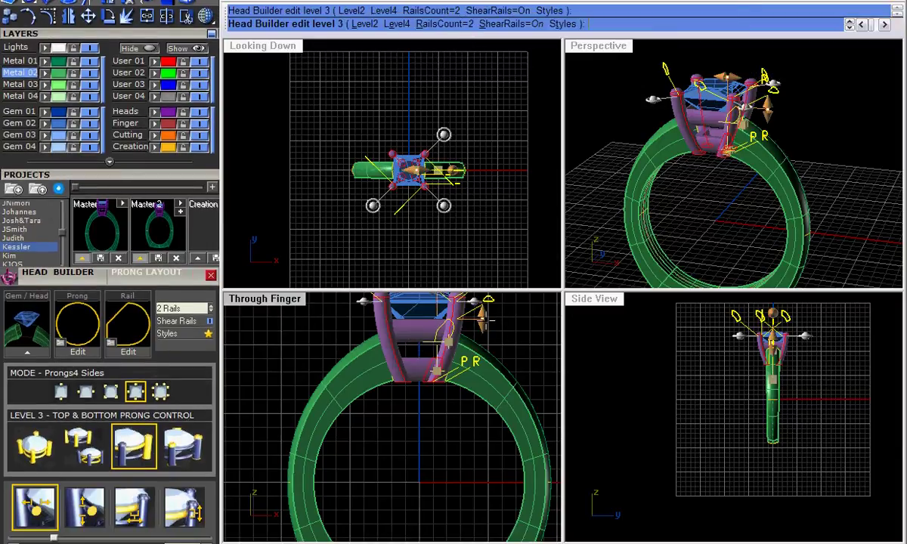
pyautogui.click(485, 321)
pyautogui.moveTo(488, 321); pyautogui.dragTo(488, 325)
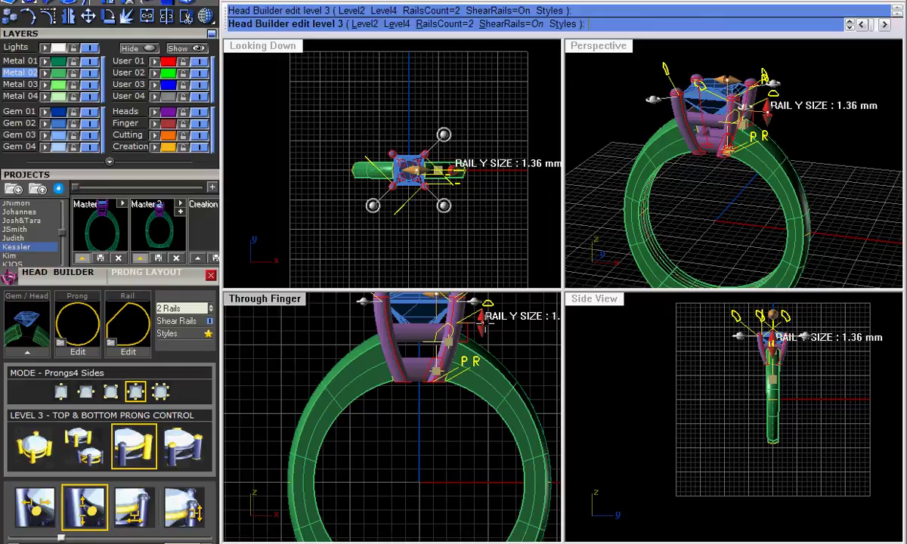
pyautogui.moveTo(501, 338); pyautogui.dragTo(466, 363, button='right')
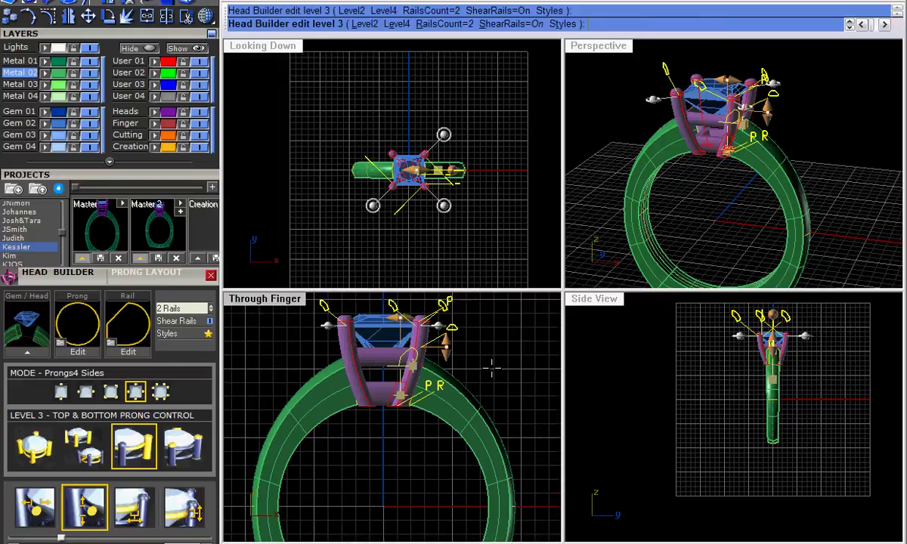
pyautogui.rightClick(491, 368)
pyautogui.click(378, 393)
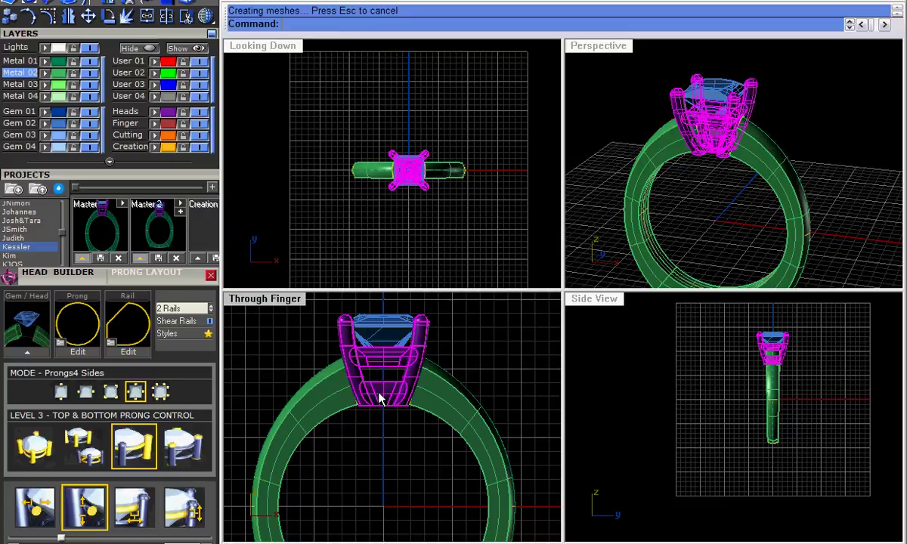
# Open the VRay Styles library and frame the ring in a maximized Perspective view for rendering.
pyautogui.scroll(3, 130, 41)
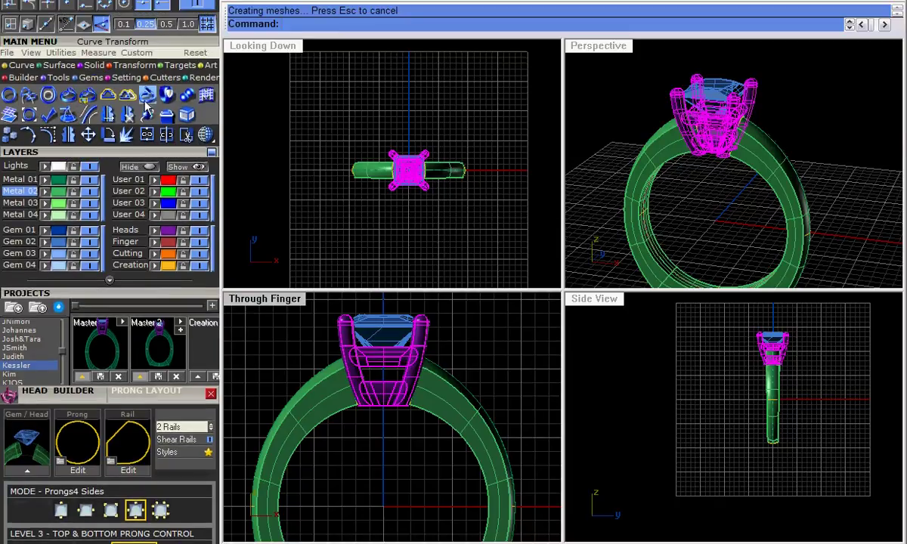
pyautogui.click(164, 78)
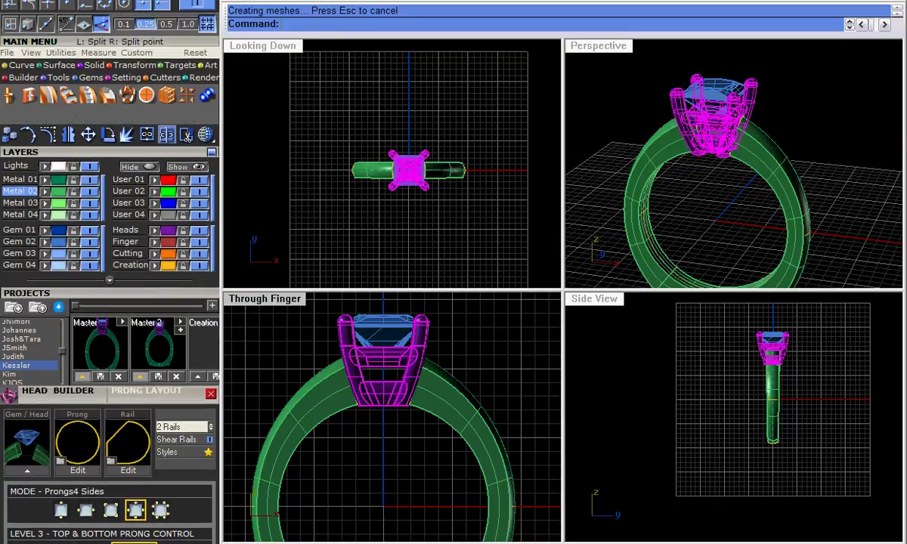
pyautogui.moveTo(393, 404); pyautogui.dragTo(387, 387, button='right')
pyautogui.moveTo(622, 257); pyautogui.dragTo(626, 195, button='right')
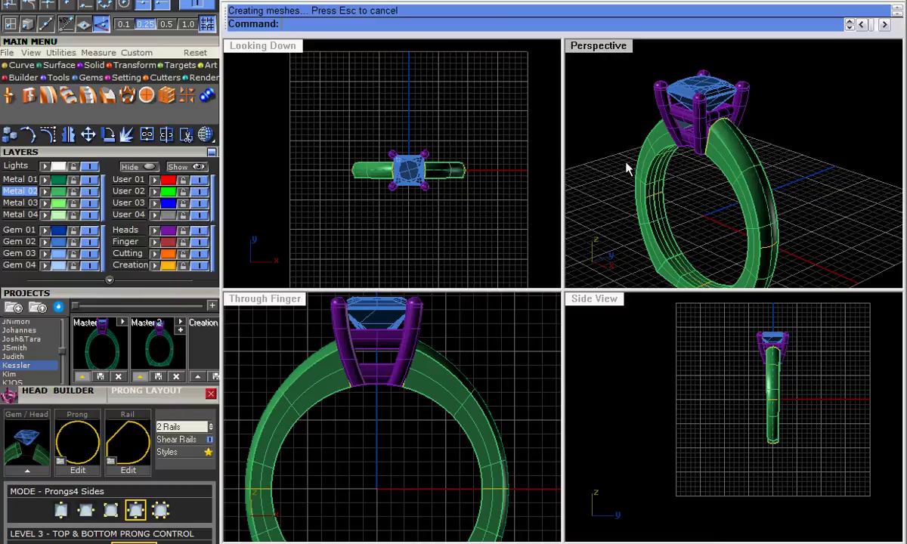
pyautogui.moveTo(625, 168); pyautogui.dragTo(602, 155, button='right')
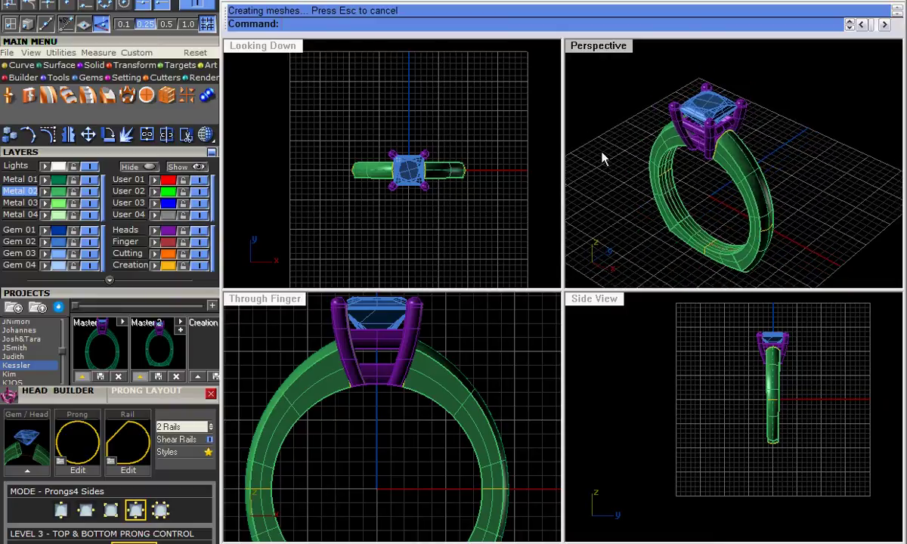
pyautogui.click(203, 78)
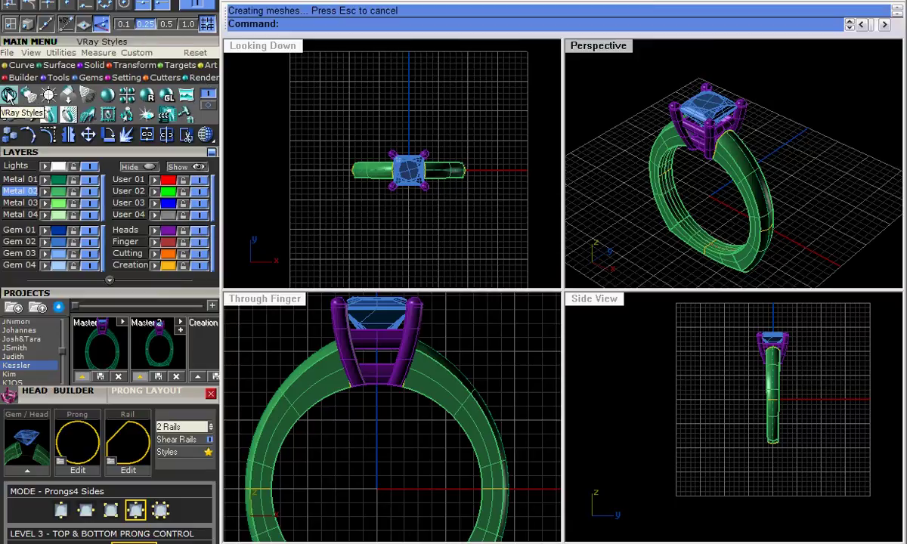
pyautogui.click(9, 95)
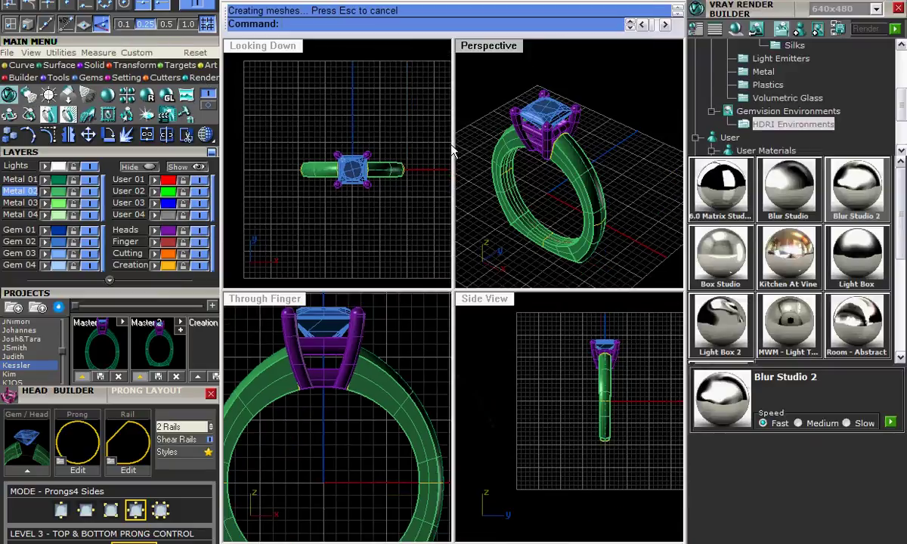
pyautogui.doubleClick(484, 47)
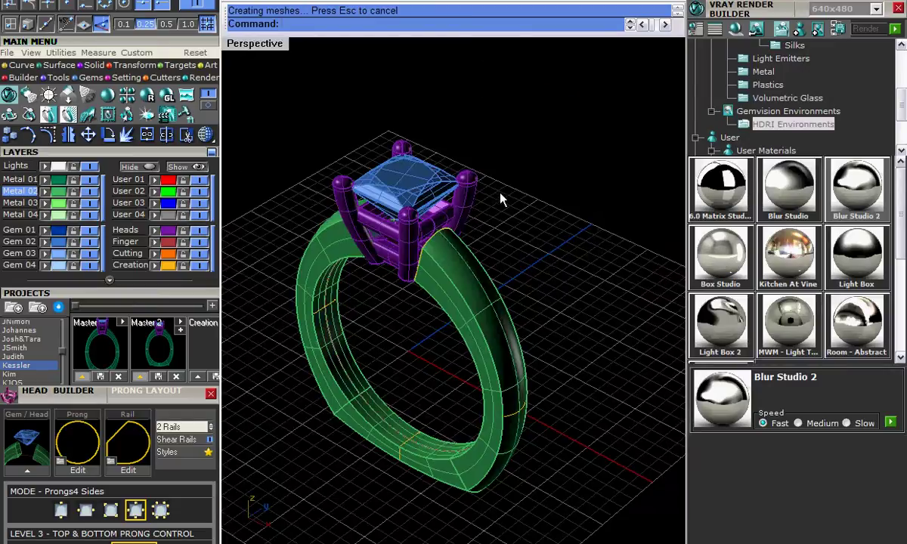
pyautogui.moveTo(526, 278); pyautogui.dragTo(593, 218, button='right')
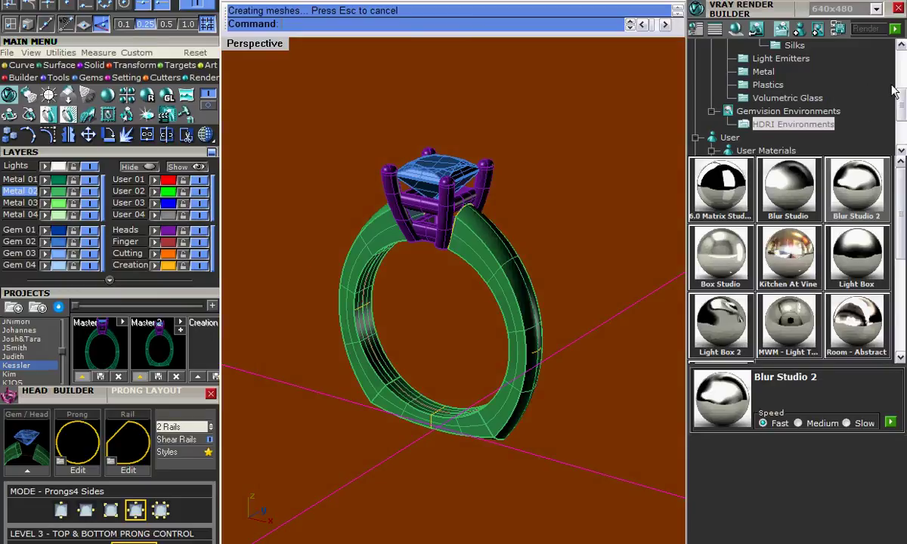
# Choose the White Reflective ground plane from the Gemvision materials for the render.
pyautogui.scroll(3, 894, 91)
pyautogui.click(782, 71)
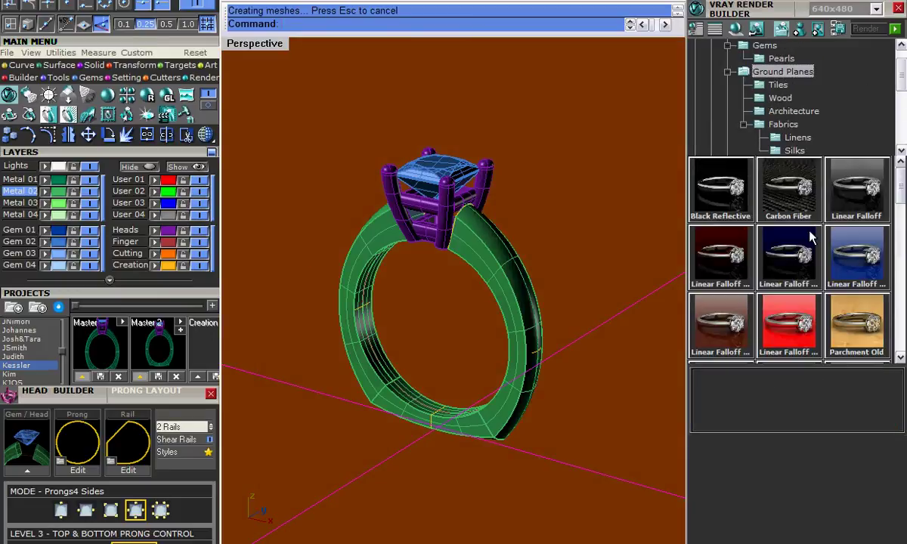
pyautogui.scroll(-5, 778, 317)
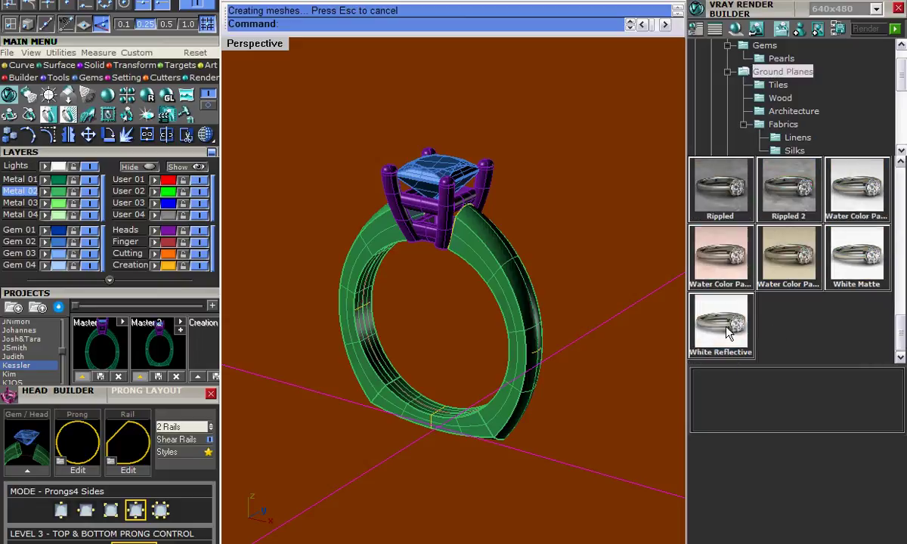
pyautogui.click(728, 332)
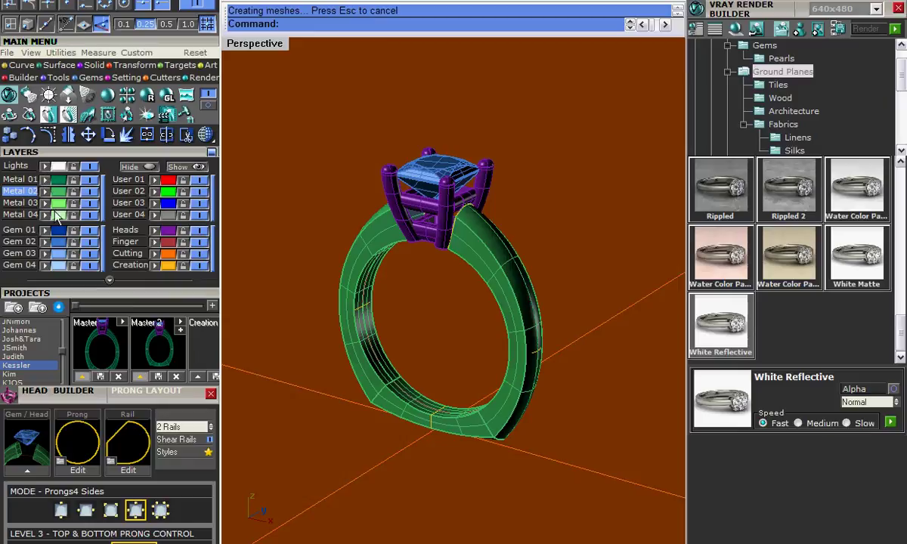
# Select the center stone by its layer and assign it the Diamond gem material.
pyautogui.click(57, 253)
pyautogui.click(58, 230)
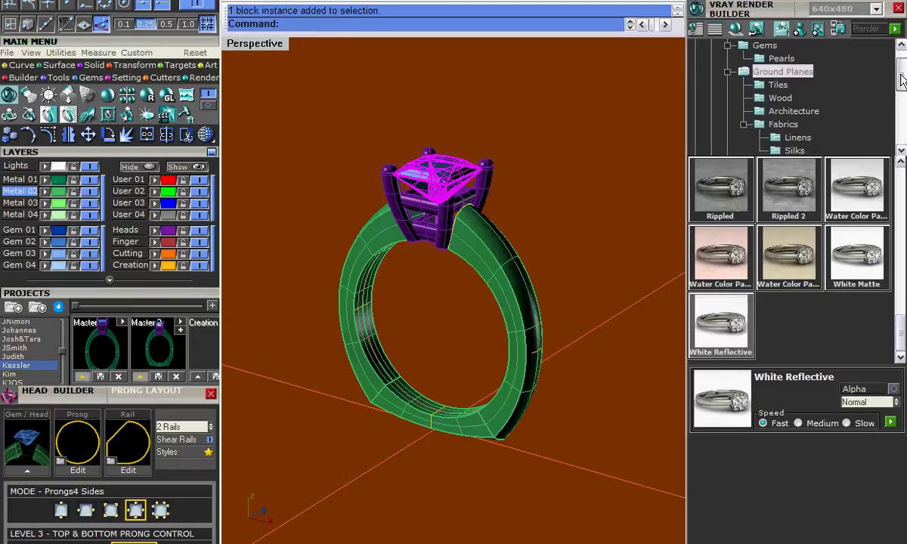
pyautogui.click(744, 46)
pyautogui.click(790, 321)
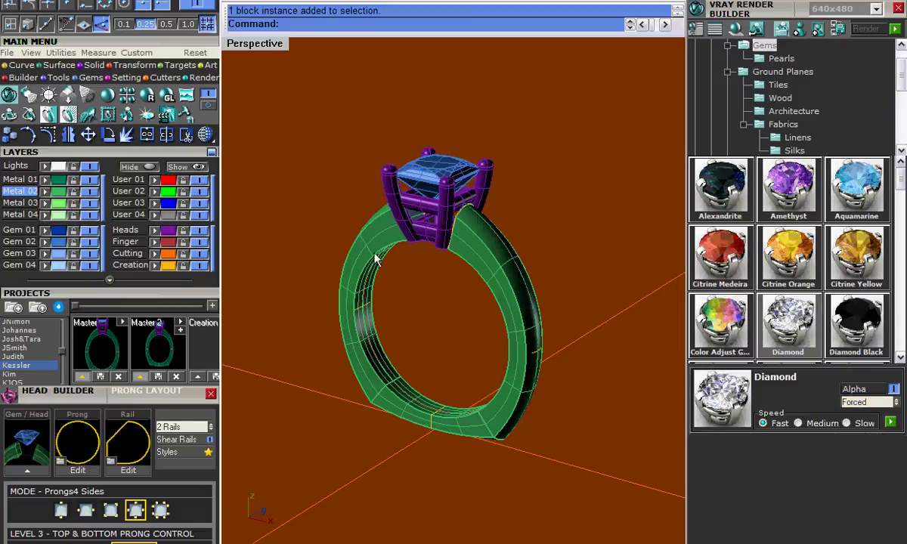
# Select the shank and head by their Metal 02 and Heads layers, assign them the Platinum material, and deselect them.
pyautogui.click(58, 193)
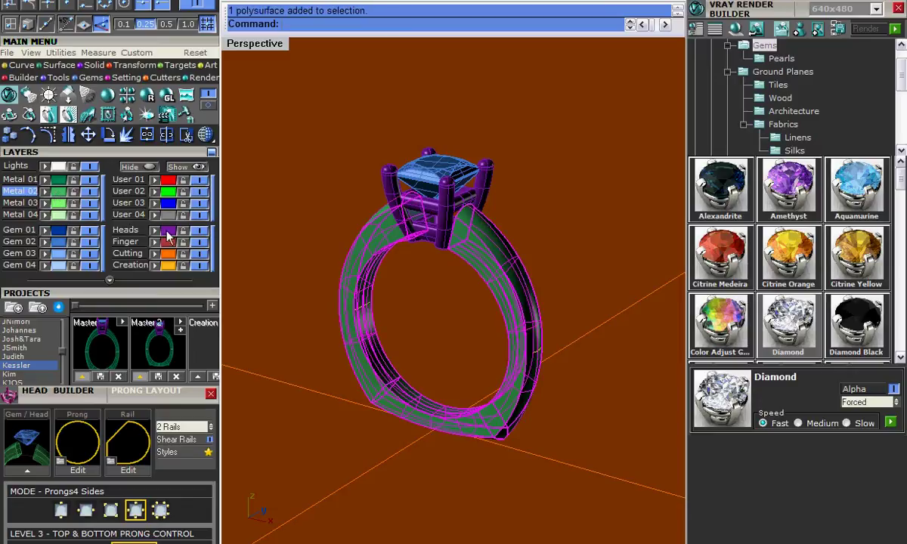
pyautogui.click(173, 234)
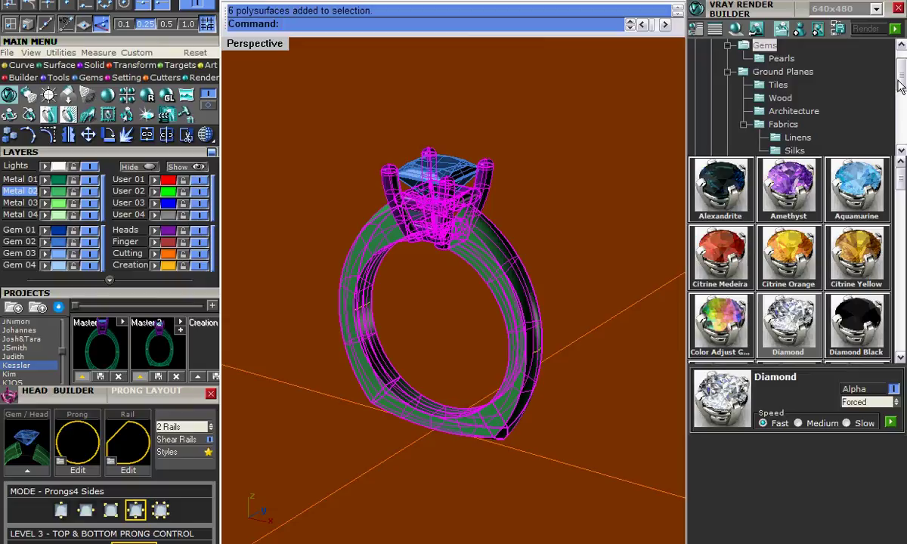
pyautogui.scroll(-2, 896, 83)
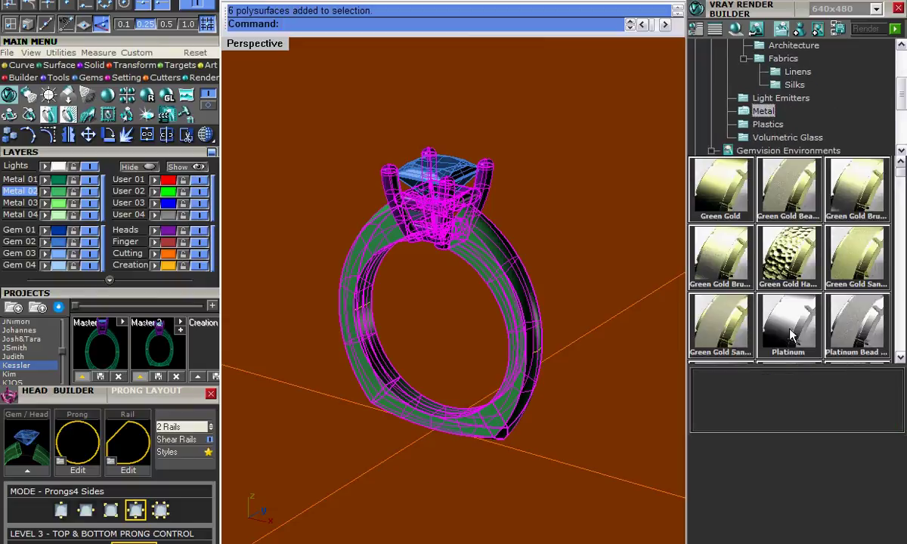
pyautogui.click(790, 332)
pyautogui.click(890, 423)
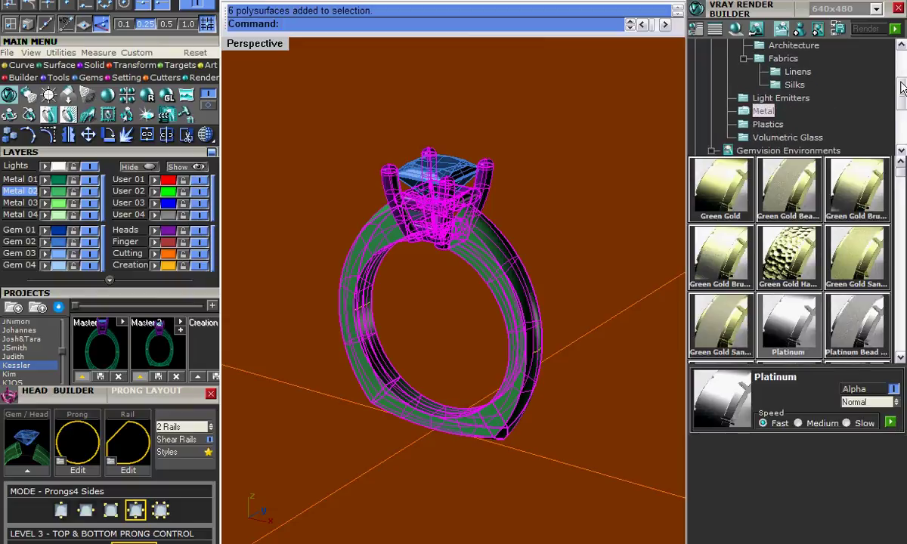
pyautogui.press('Escape')
# Choose the Blur Studio 2 HDRI environment and start the 640x480 render.
pyautogui.scroll(-2, 847, 94)
pyautogui.click(785, 111)
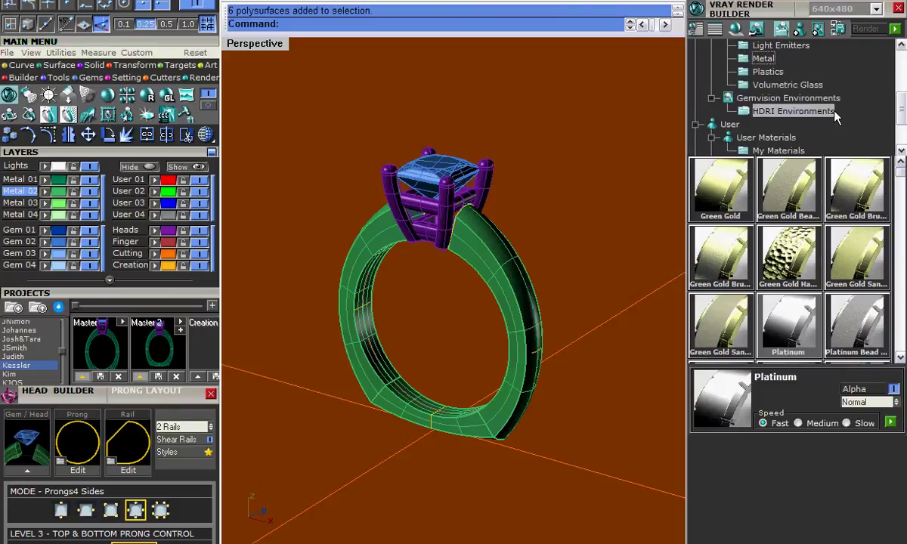
pyautogui.click(857, 195)
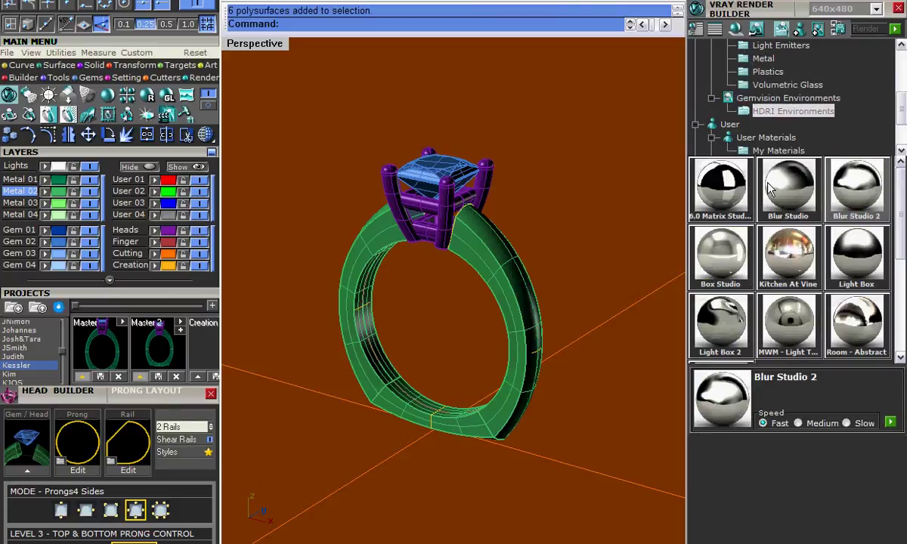
pyautogui.click(894, 29)
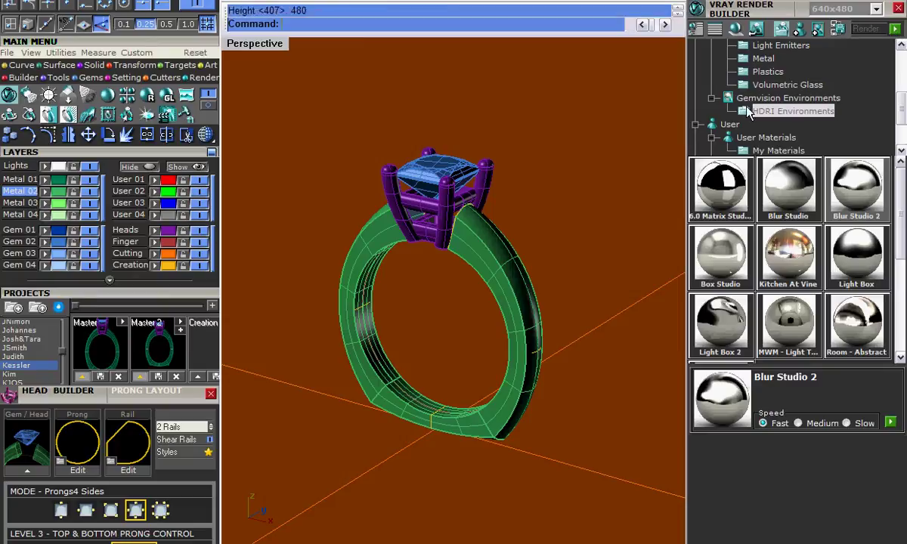